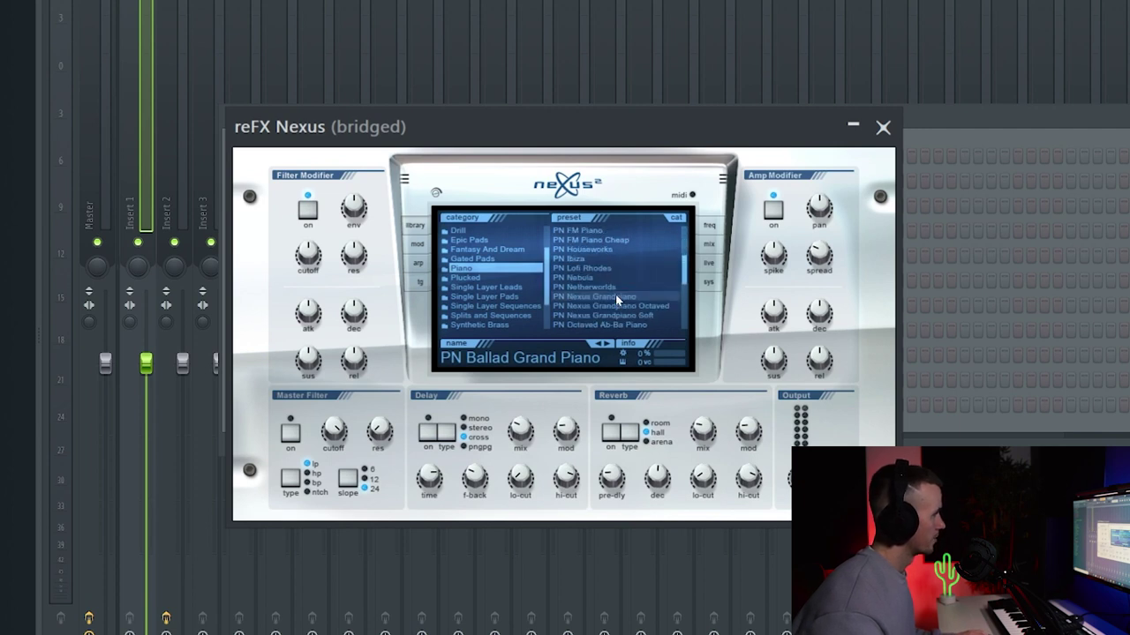
Load the PN Nexus Grandpiano preset and thin its bass with the 20Hz + 18kHz cut EQ on Insert 1.
left_click(615, 296)
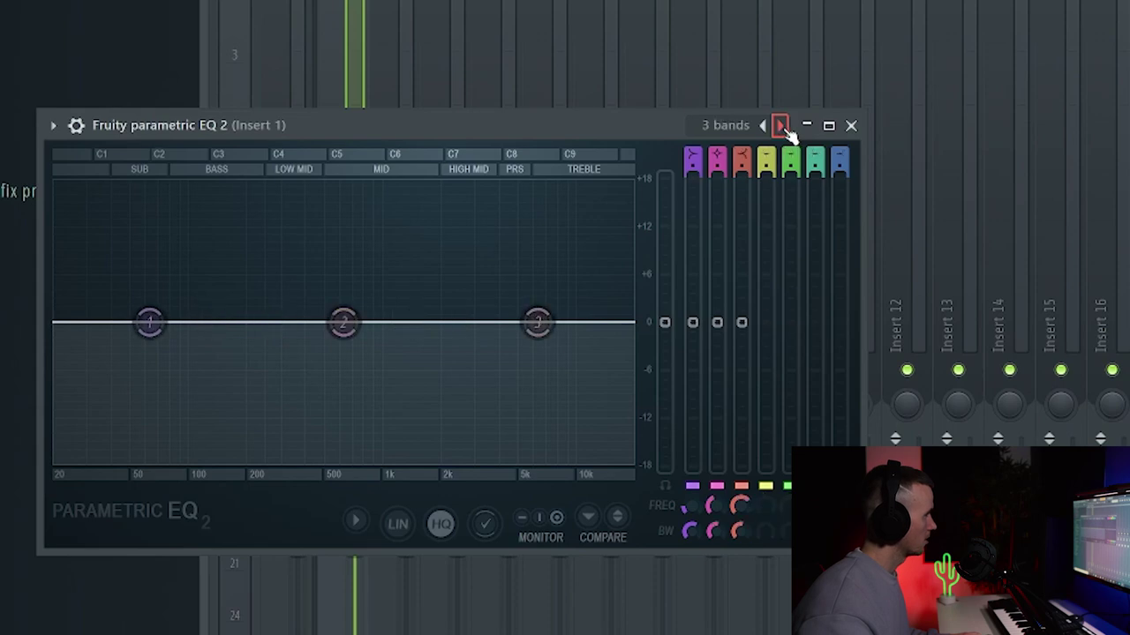
left_click(780, 125)
left_click_drag(53, 322, 286, 317)
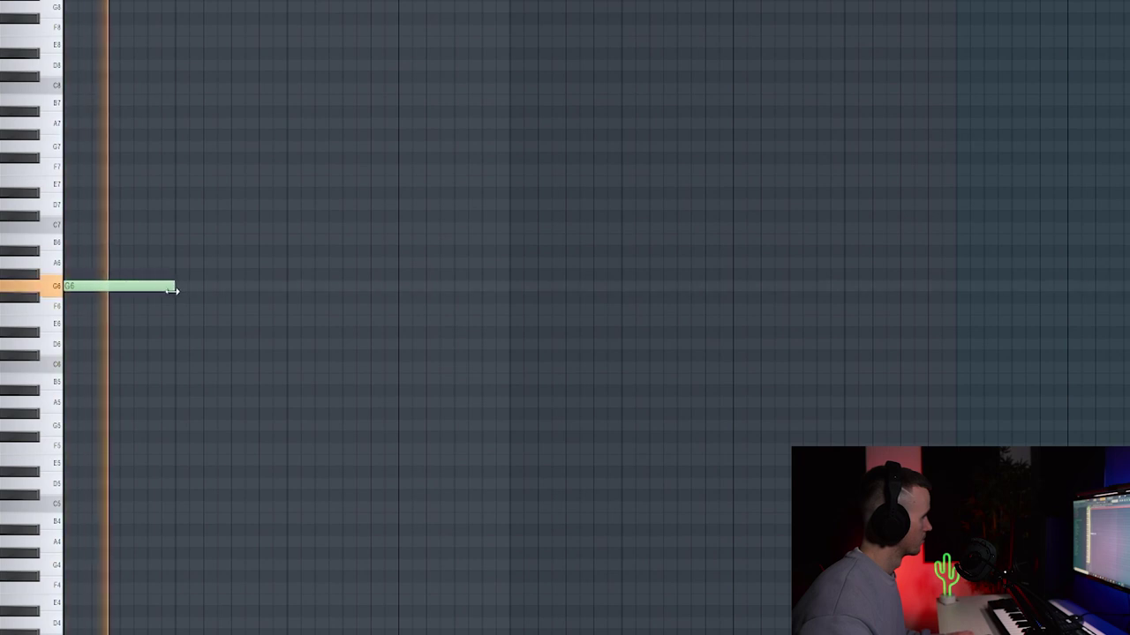
Draw the G6, D#7 and D7 chord notes in the piano roll.
left_click(91, 250)
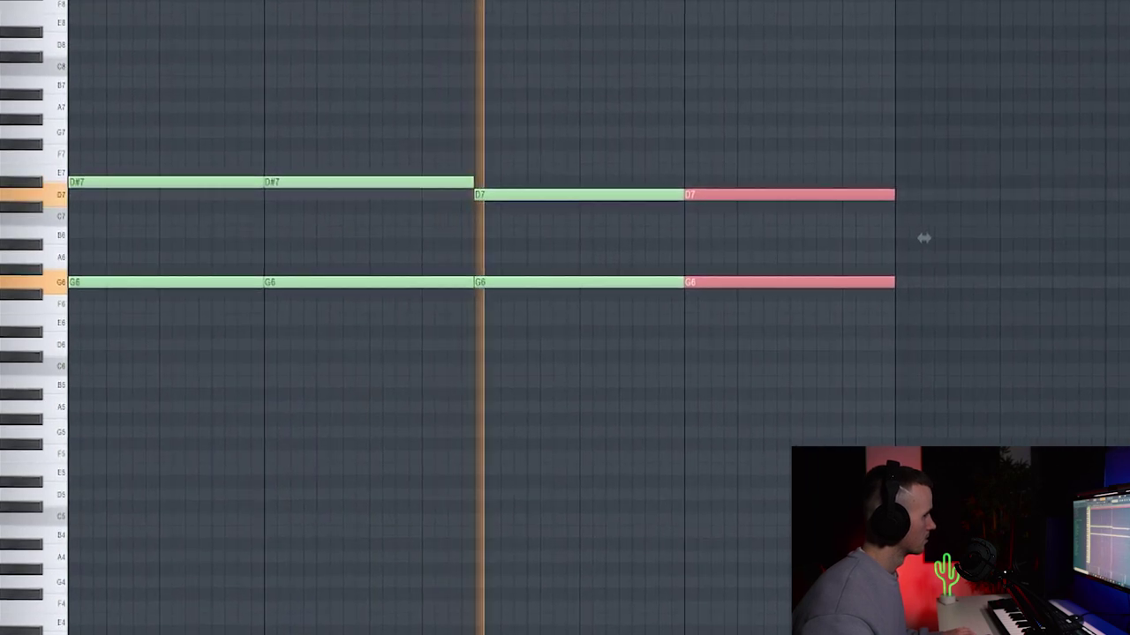
scroll(159, 398, "up", 2)
left_click(176, 424)
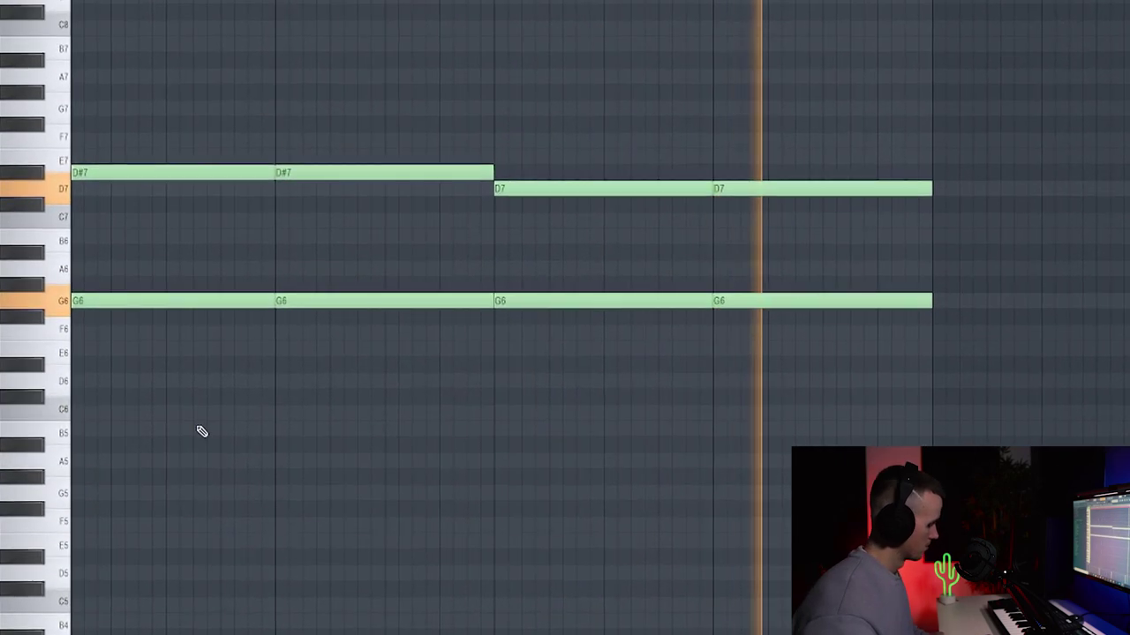
Double the D#7 and D7 notes an octave lower as D#6 and D6, then audition.
left_click_drag(192, 110, 773, 244)
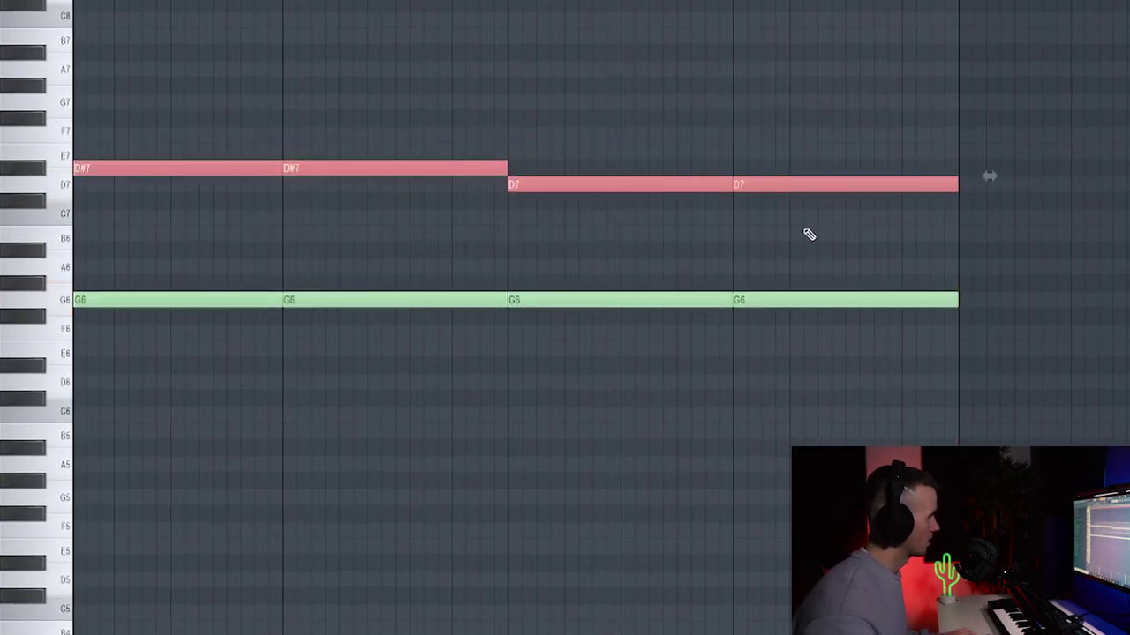
key("ctrl+c")
key("ctrl+v")
key("ctrl+Down")
left_click(713, 90)
key("space")
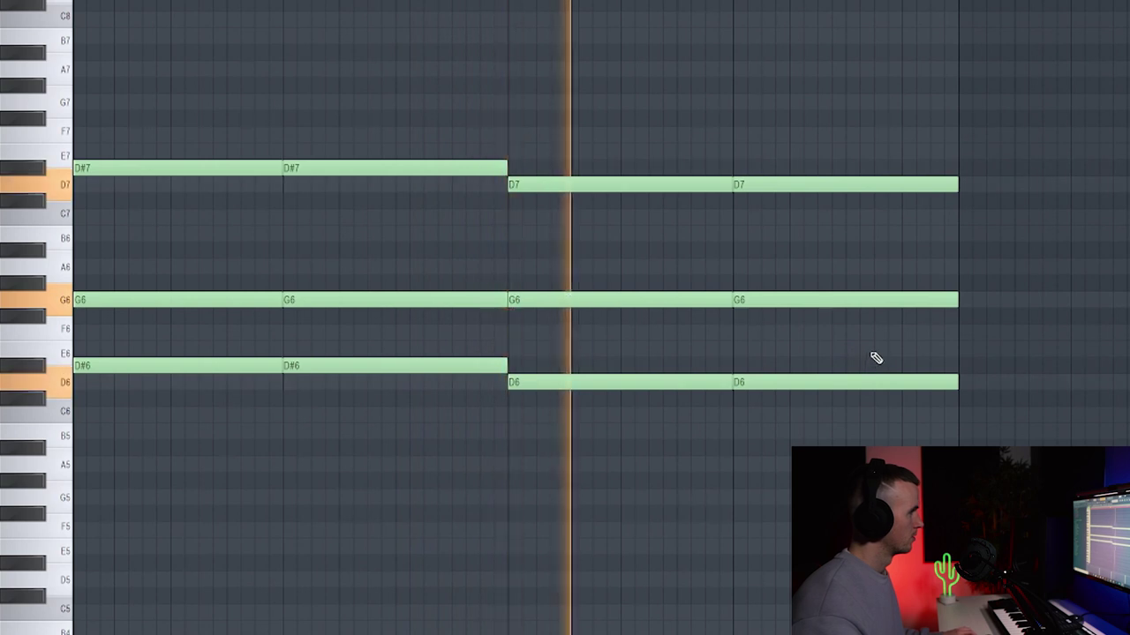
key("space")
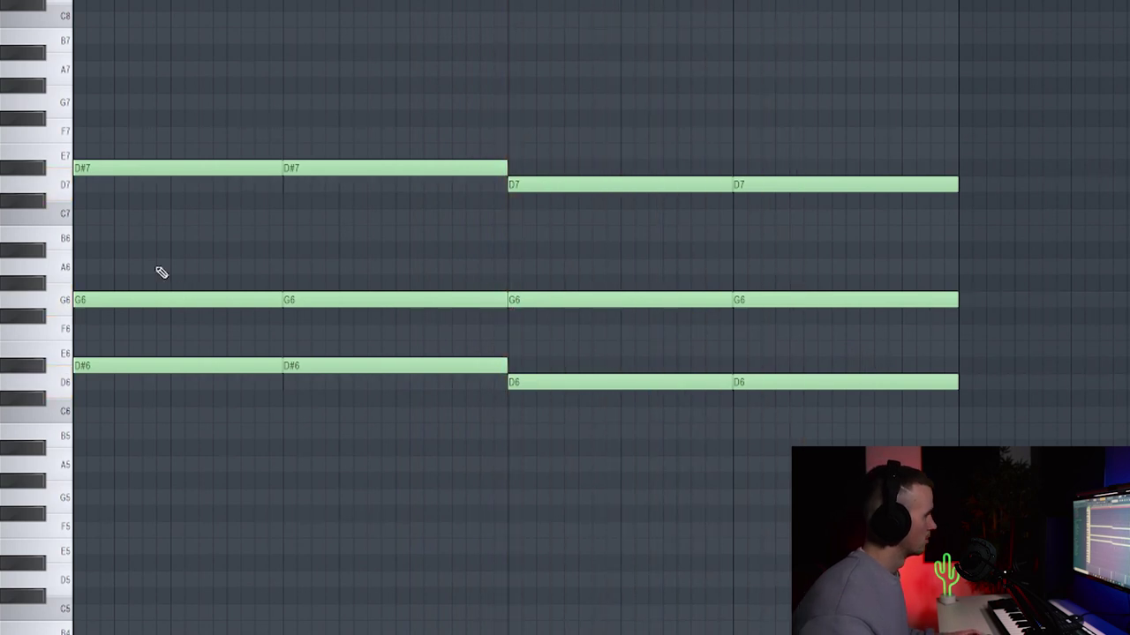
Add A#6 notes to the chords and play them back.
scroll(132, 256, "up", 2)
left_click(99, 250)
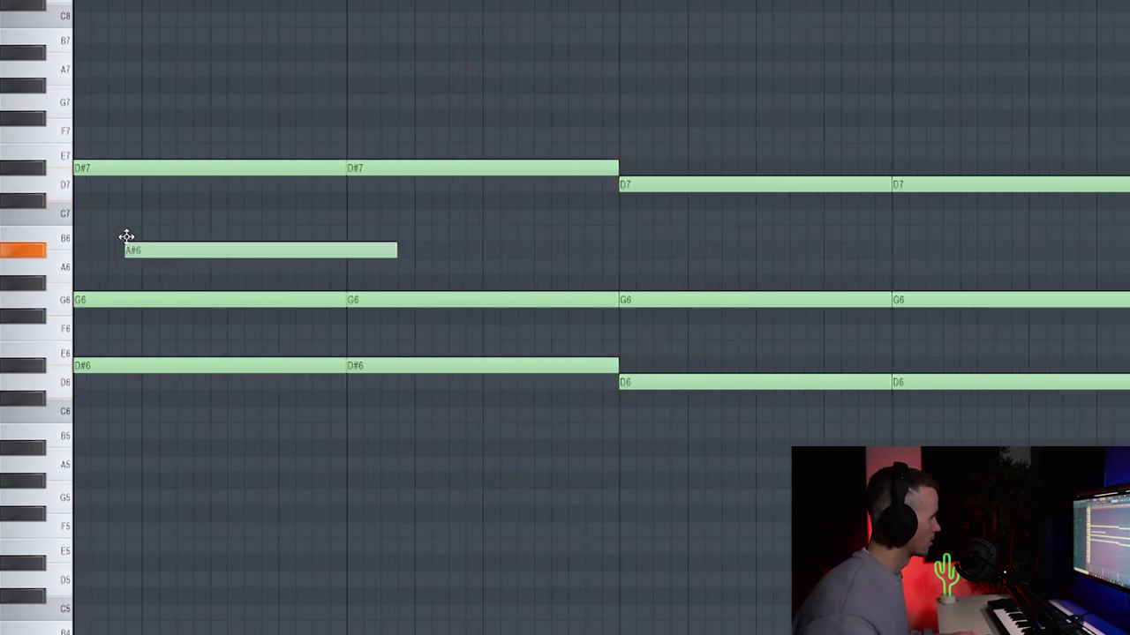
key("space")
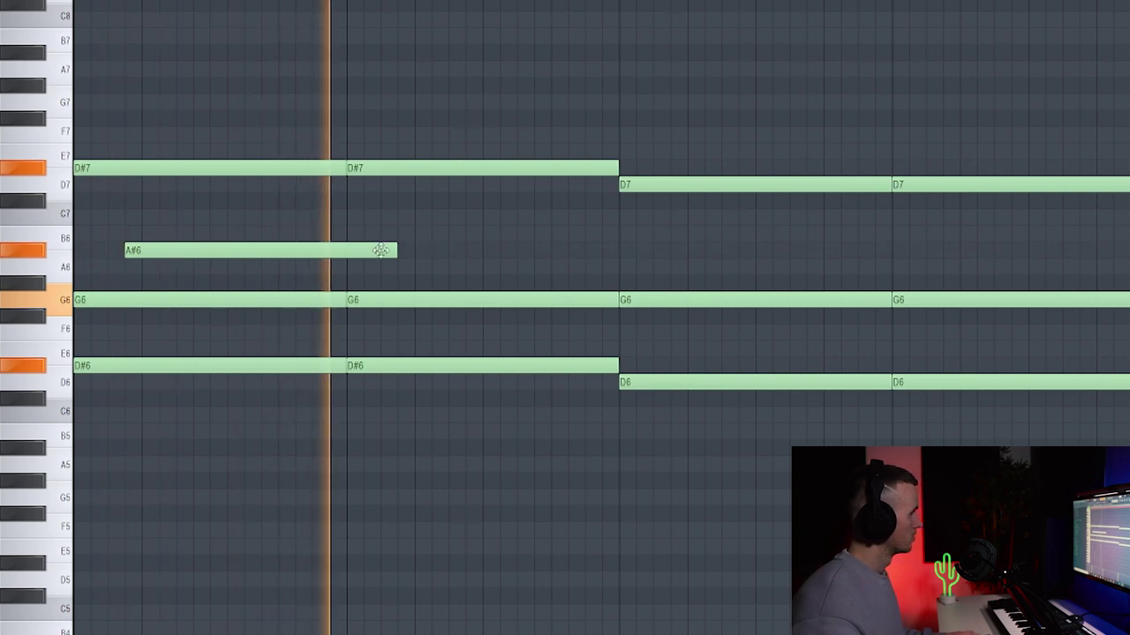
key("space")
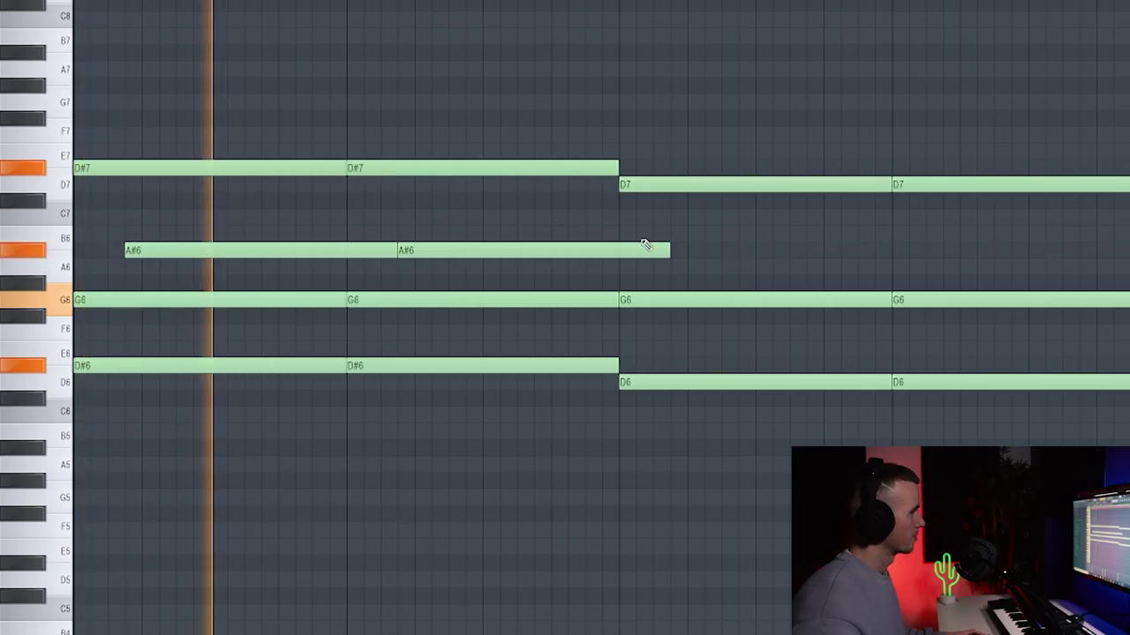
Shorten the second A#6 and add two A6 notes over the D7 chords.
left_click_drag(675, 254, 622, 255)
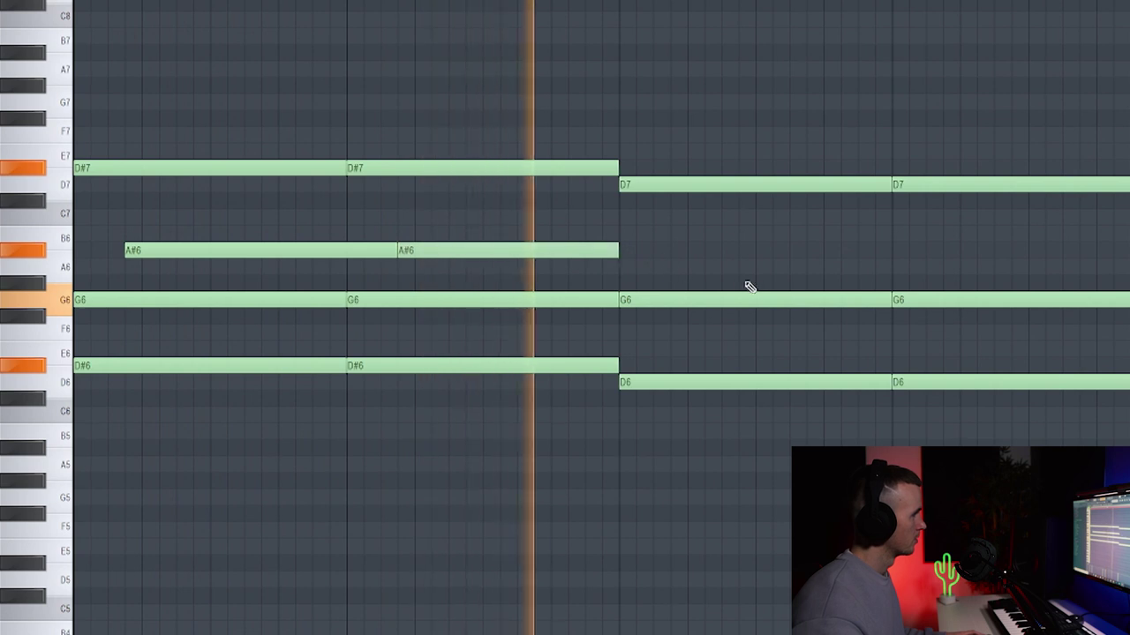
key("space")
left_click(656, 267)
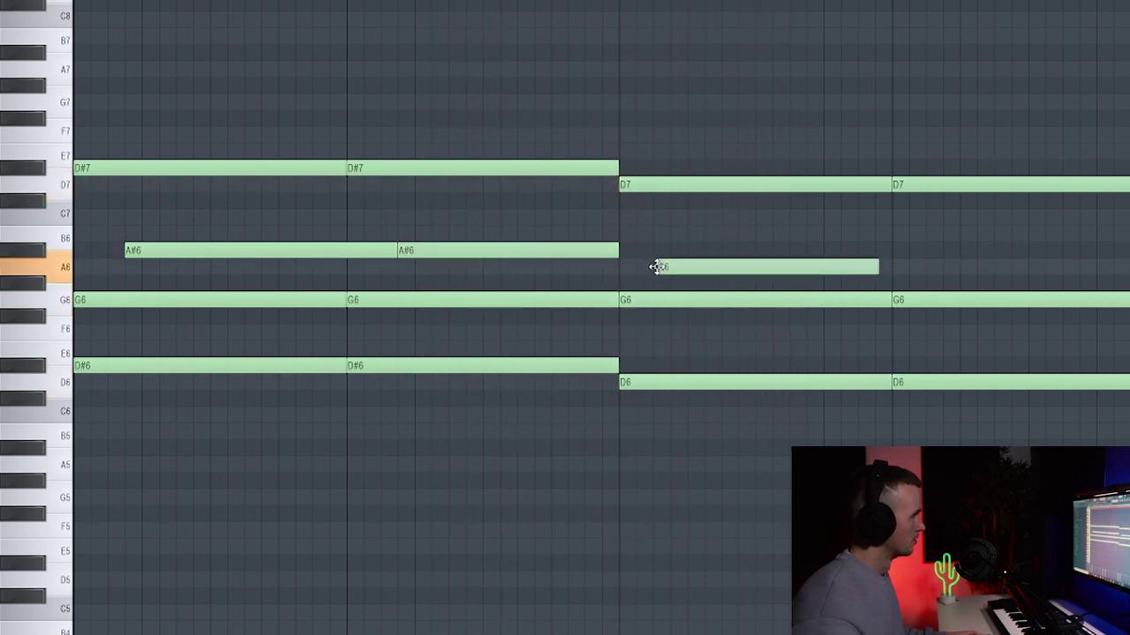
key("space")
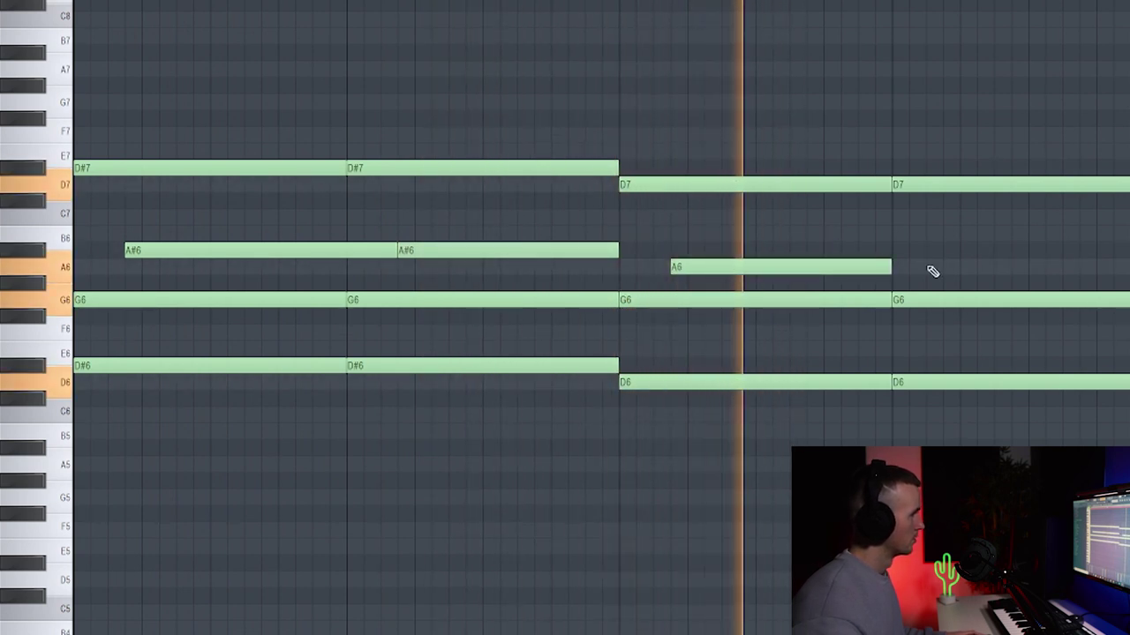
left_click(944, 268)
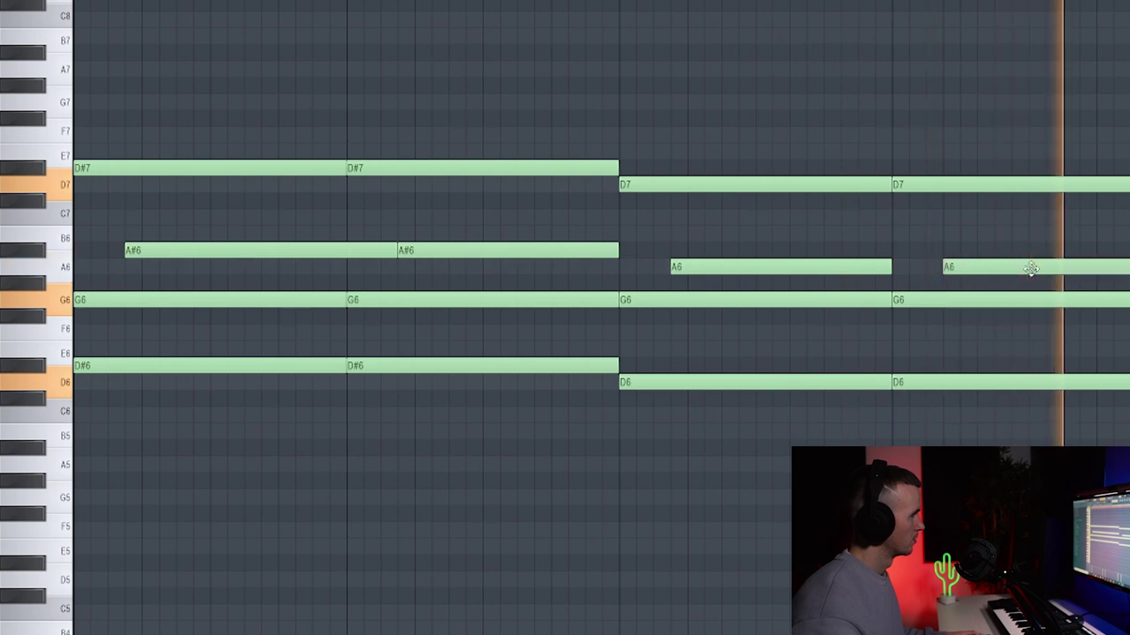
Draw a bass line of two D#5 notes followed by two D5 notes.
left_click(147, 566)
left_click_drag(147, 565, 74, 566)
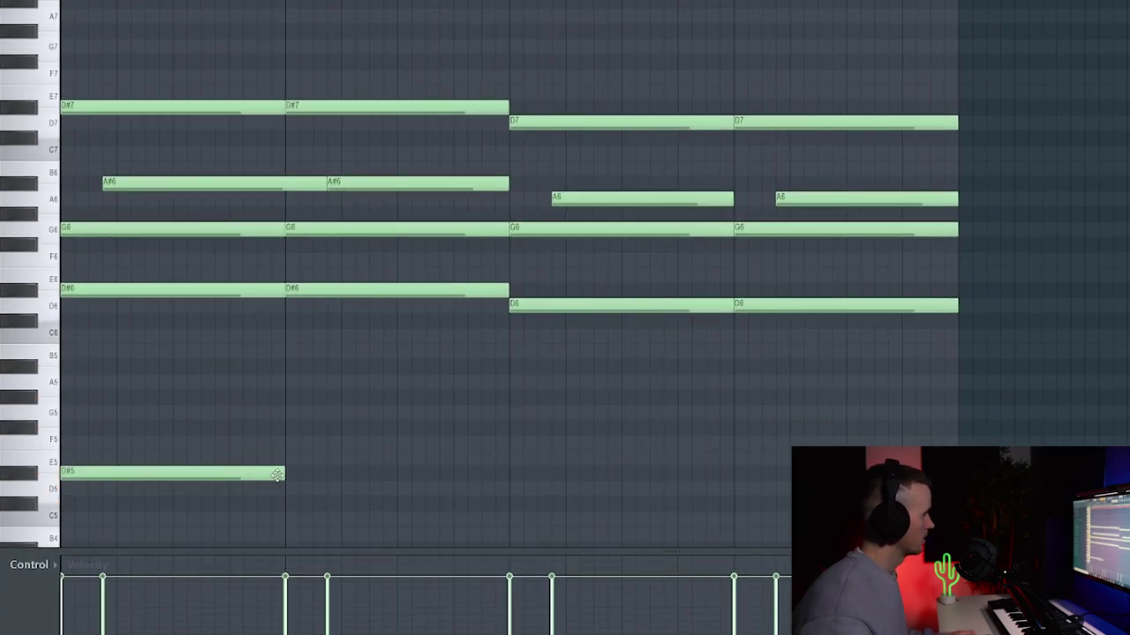
left_click(286, 475)
scroll(510, 494, "down", 2)
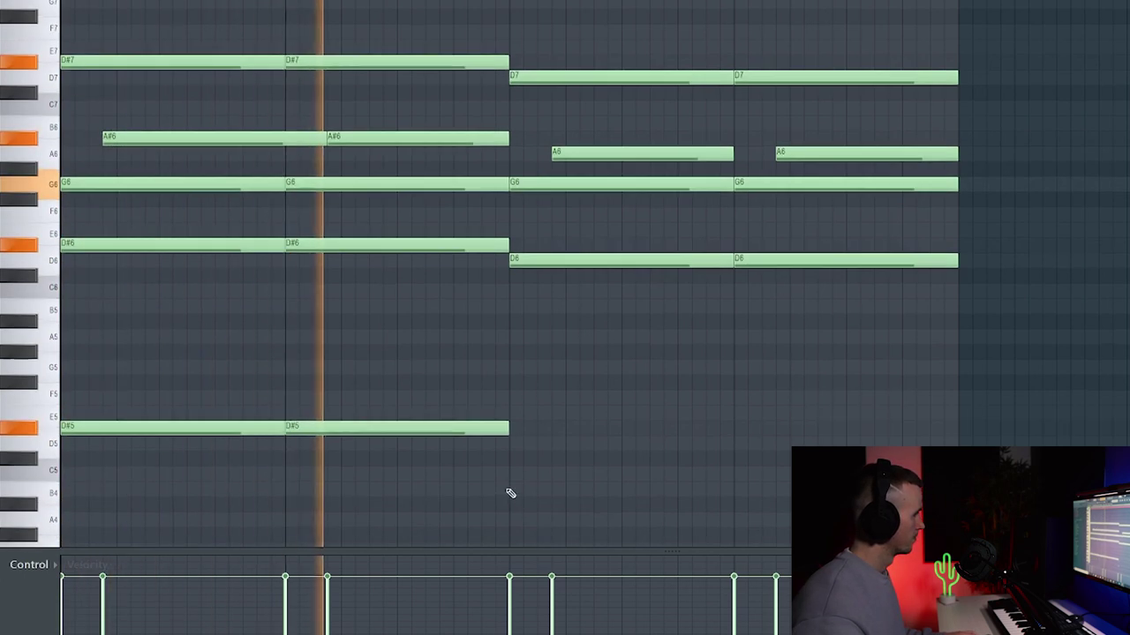
scroll(510, 492, "down", 2)
left_click(512, 396)
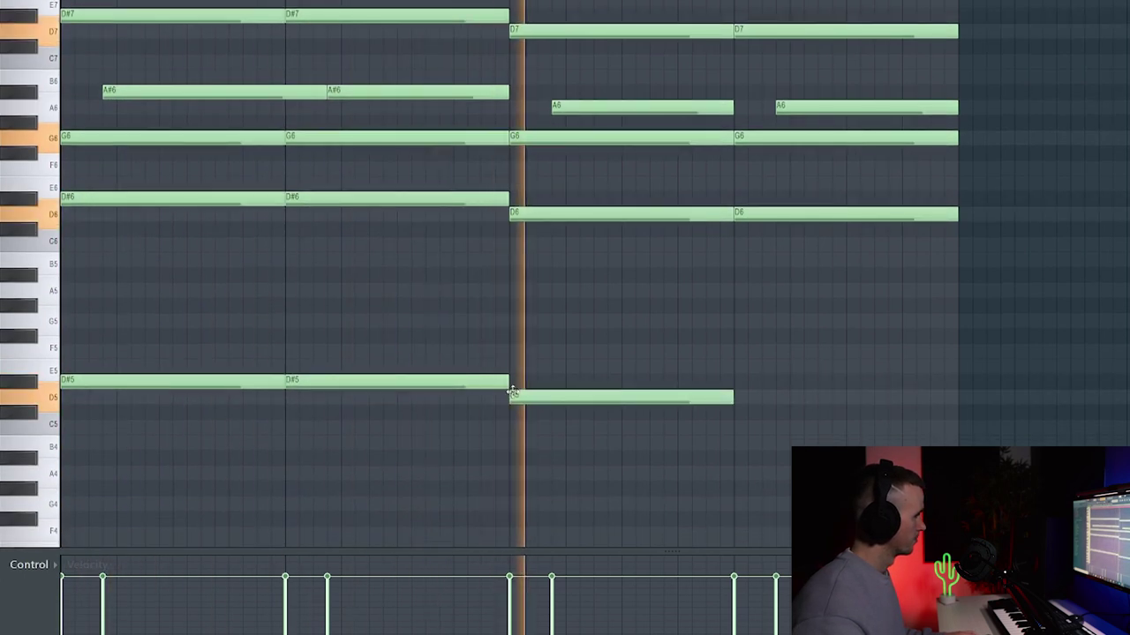
left_click(742, 397)
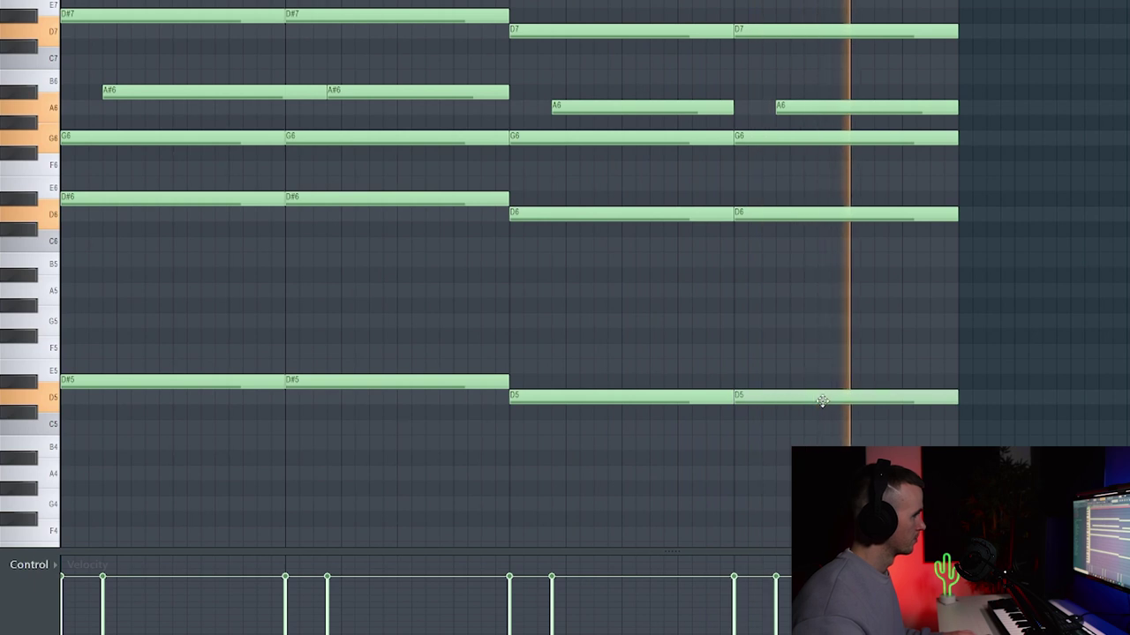
Lower the second A#6 note to A6.
scroll(832, 394, "up", 4)
scroll(831, 395, "down", 1, "ctrl")
left_click_drag(372, 184, 373, 201)
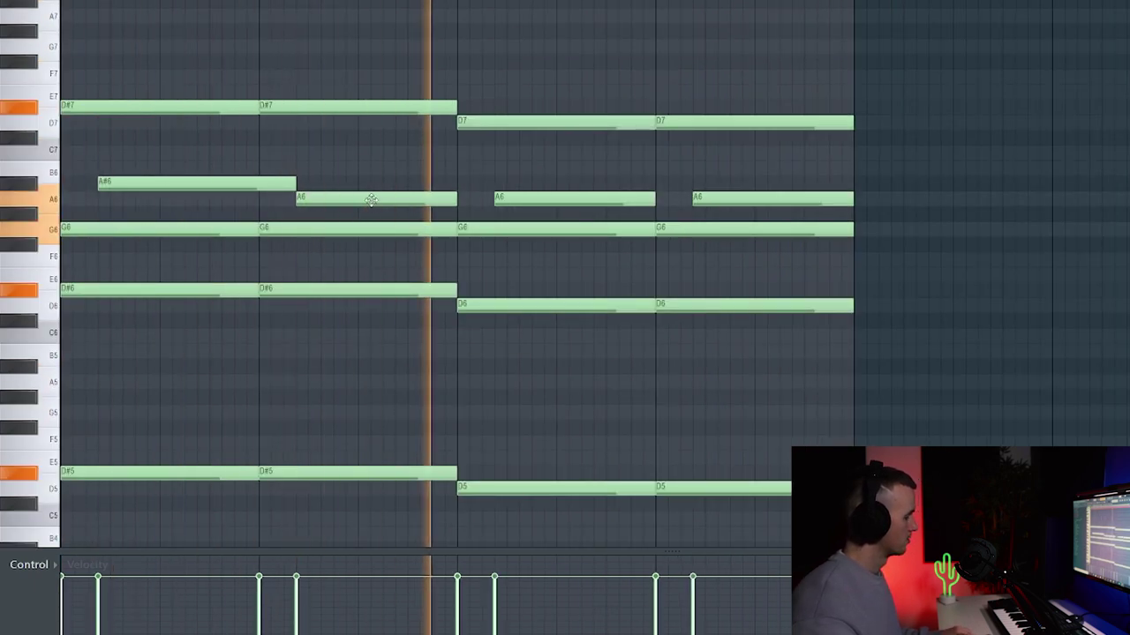
Randomize the velocities of all chord notes and apply a slight strum.
scroll(371, 199, "down", 3, "ctrl")
key("ctrl+a")
key("alt+r")
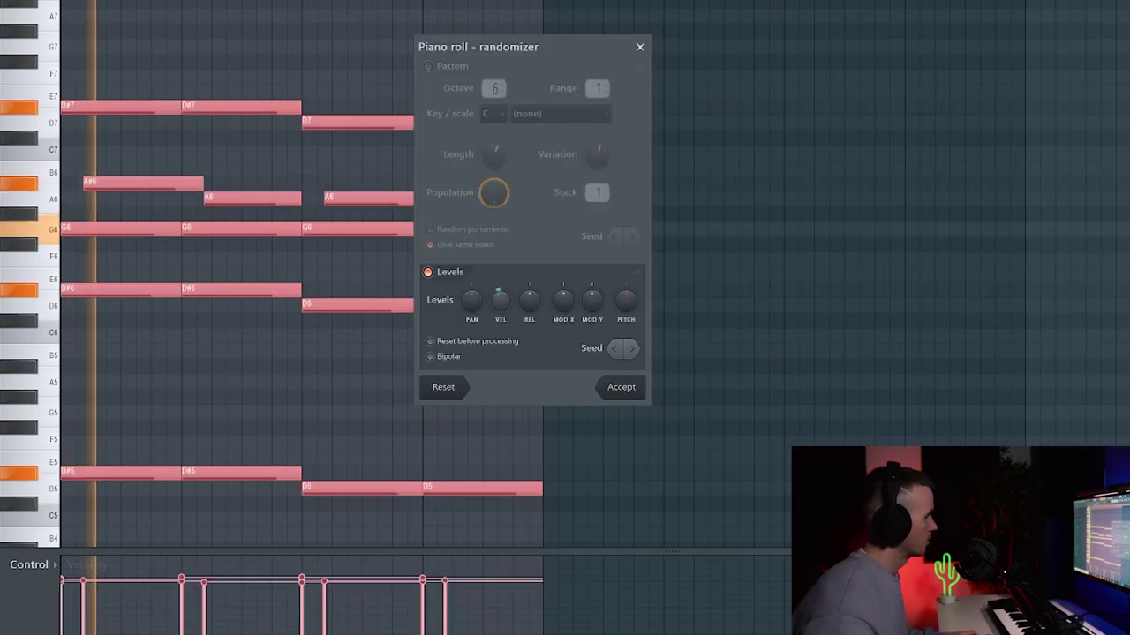
left_click(622, 387)
key("alt+s")
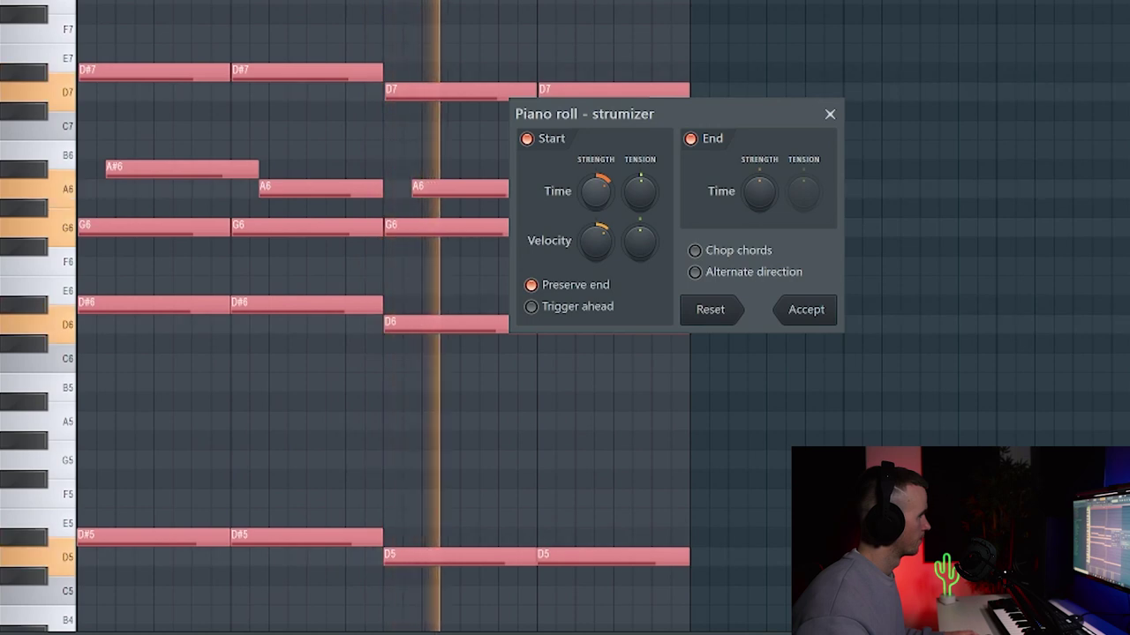
left_click(806, 311)
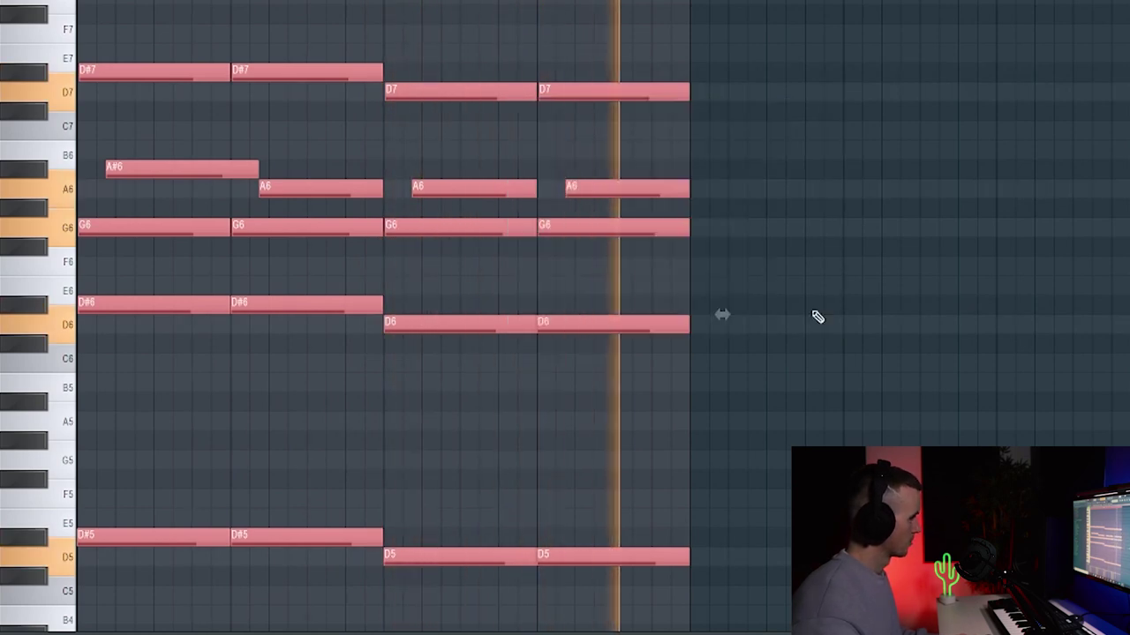
Duplicate the chords to eight bars, add A#7, A7 and G7 top notes, and clone the piano channel.
key("ctrl+b")
key("ctrl+d")
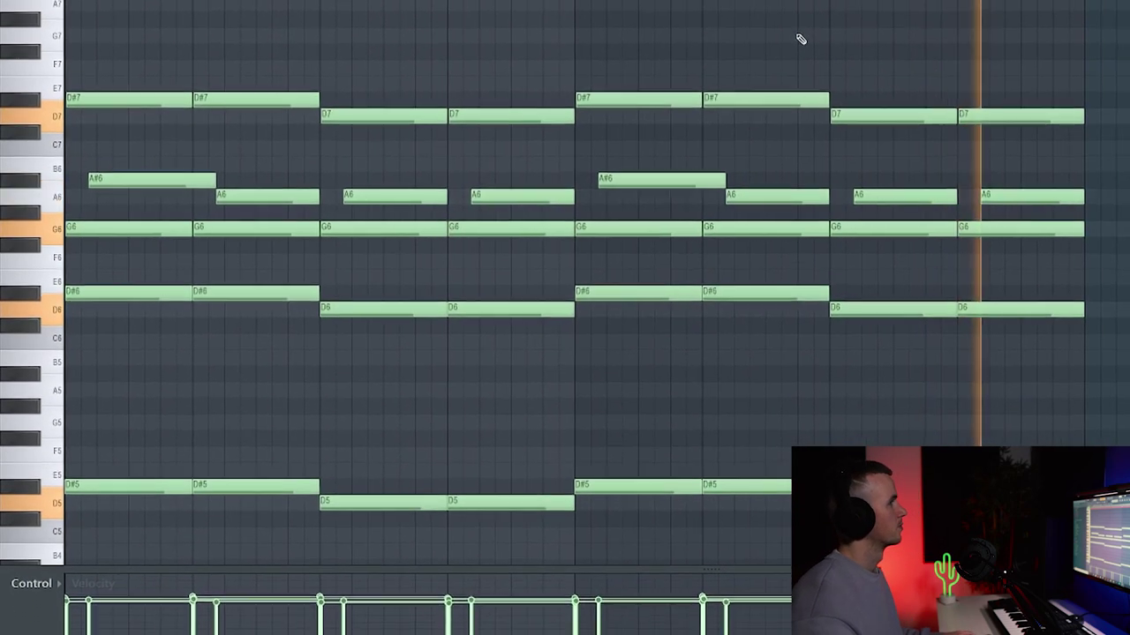
left_click(553, 27)
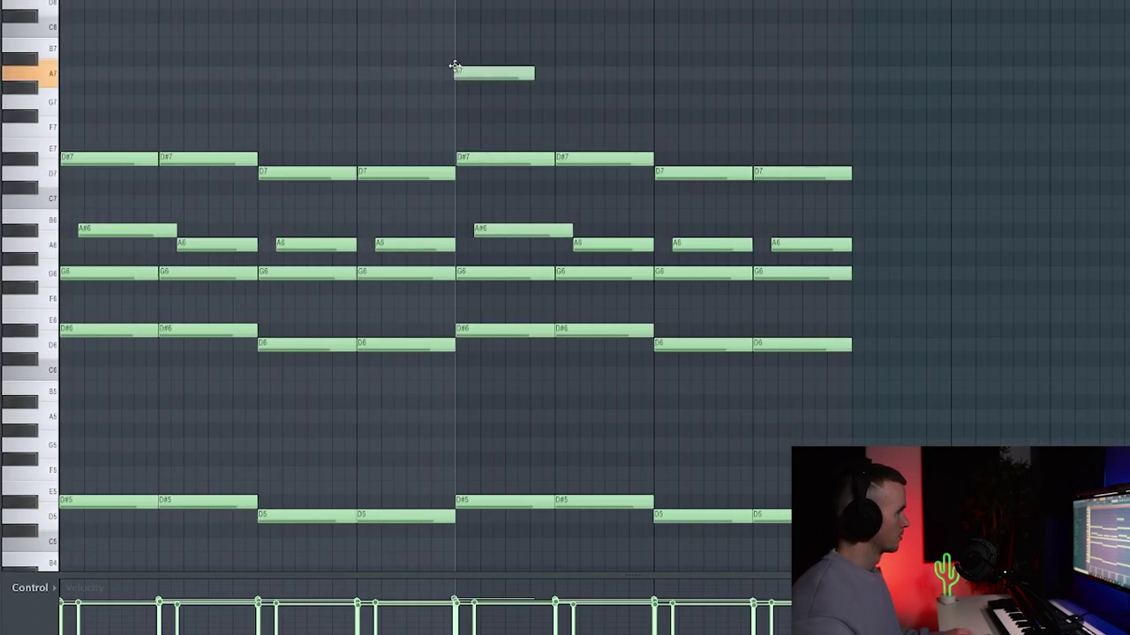
scroll(453, 53, "up", 3)
left_click(636, 72)
key("space")
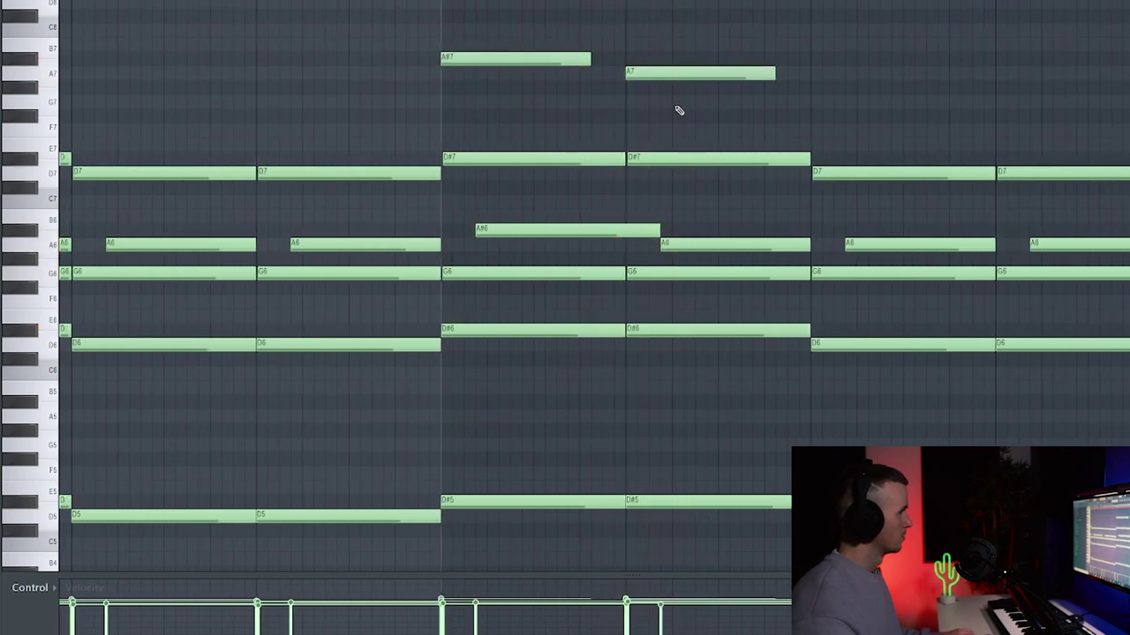
scroll(742, 241, "down", 2)
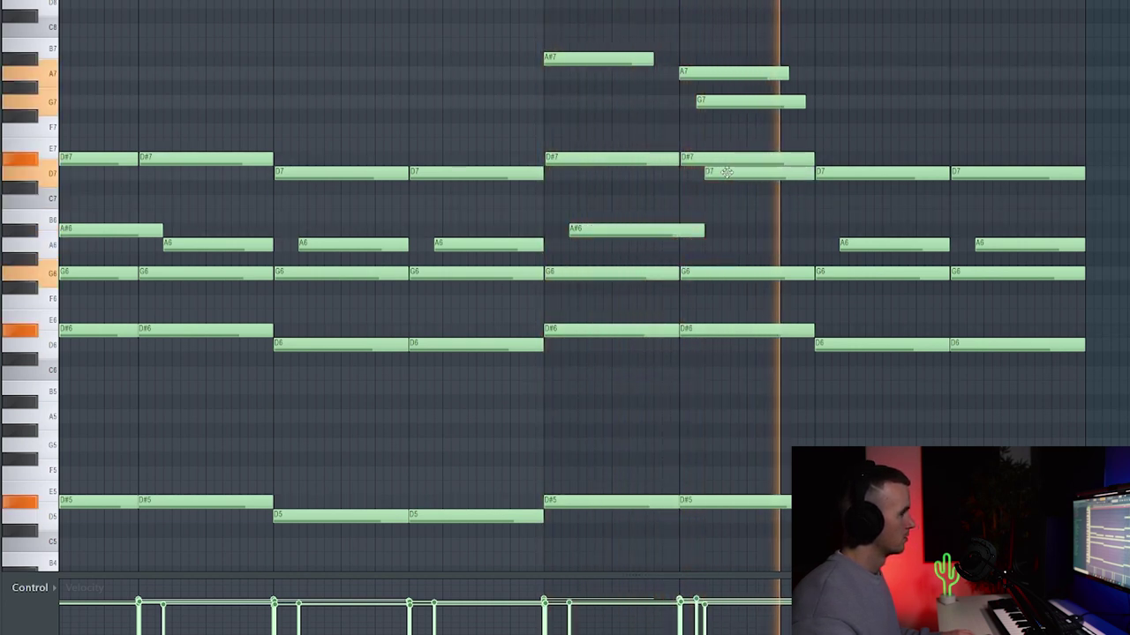
scroll(424, 230, "down", 2)
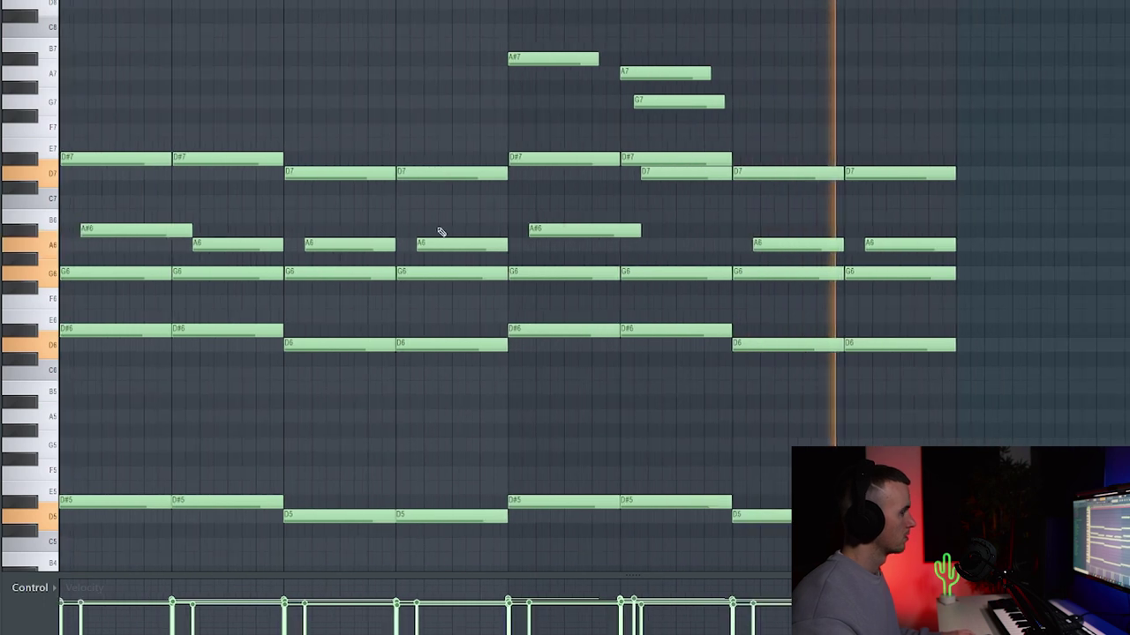
key("F6")
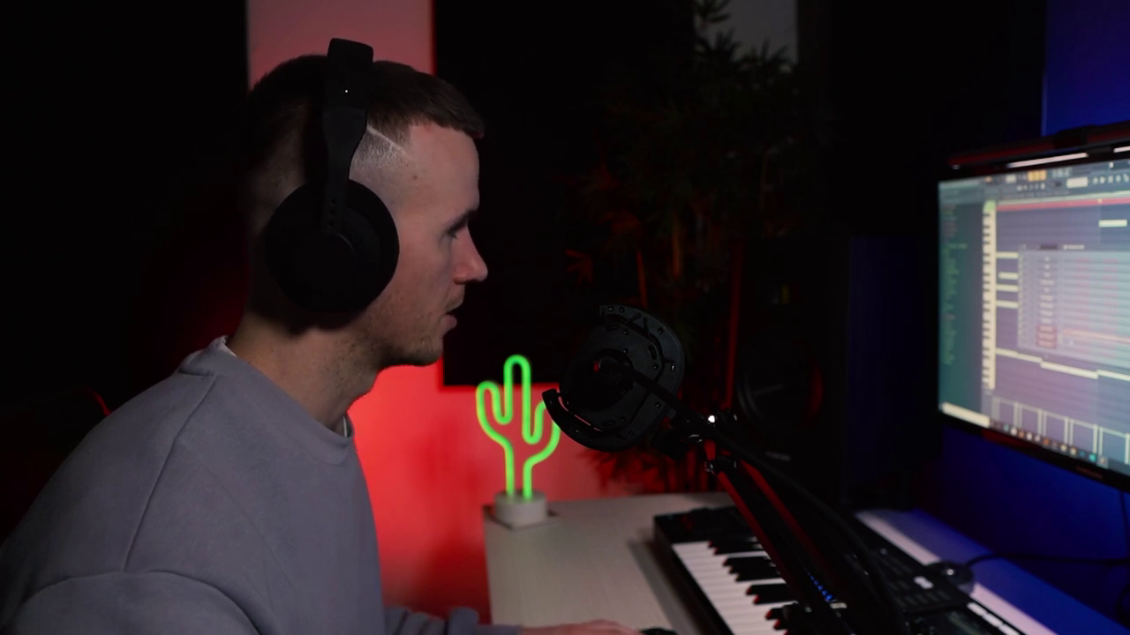
Start the Nexus Piano #2 melody with notes including an A#7 at bar 1.
left_click(69, 209)
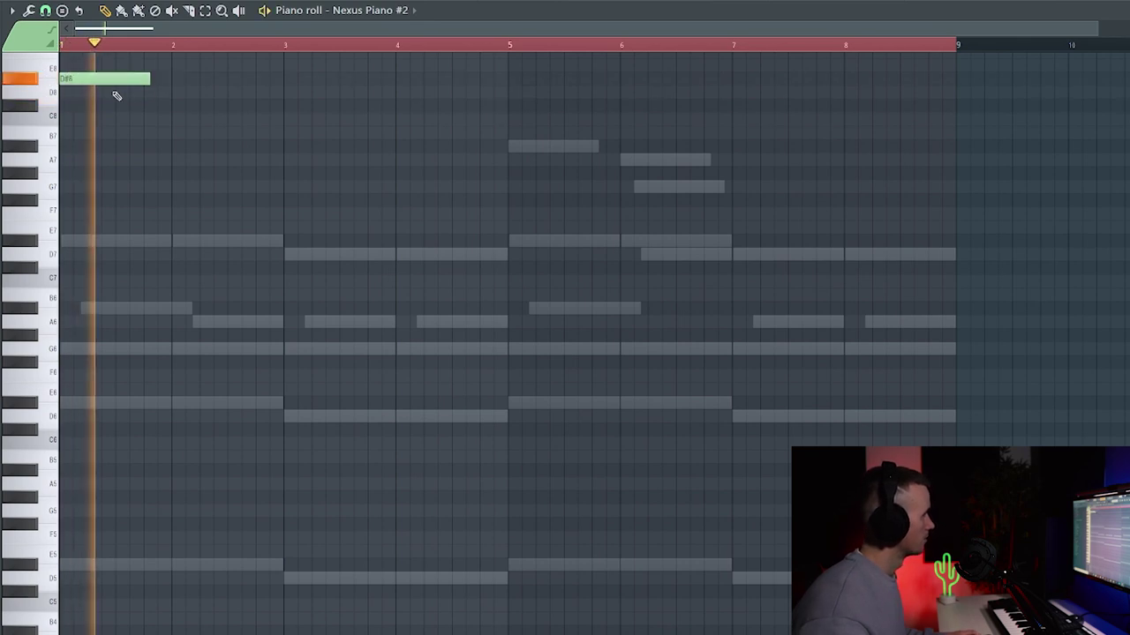
scroll(106, 177, "up", 2, "ctrl")
scroll(115, 212, "up", 3)
left_click(119, 227)
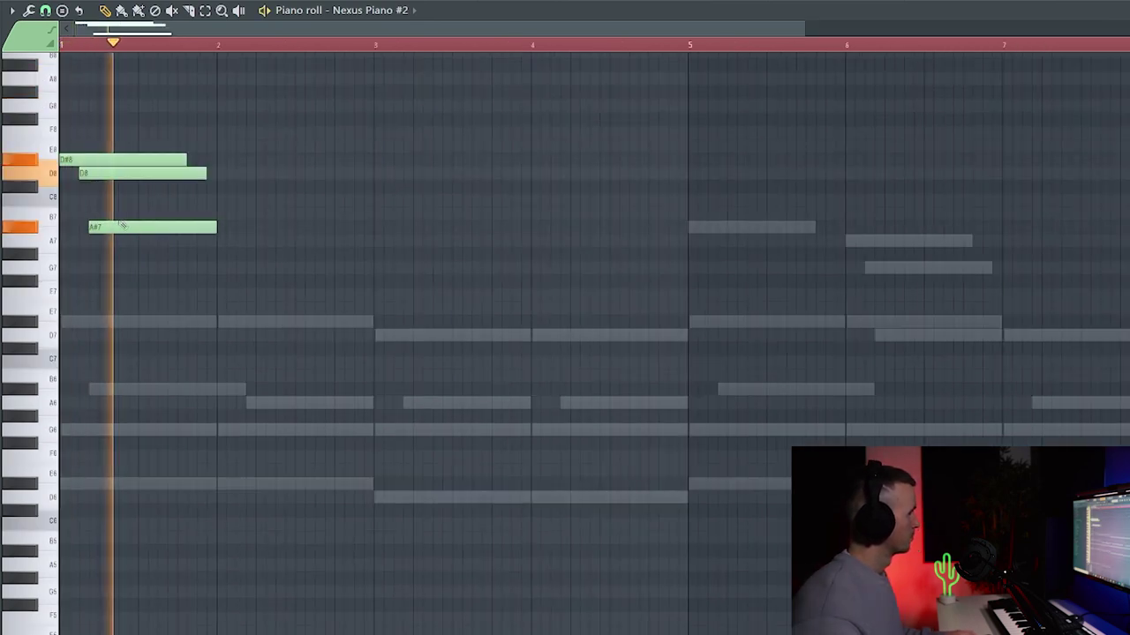
key("space")
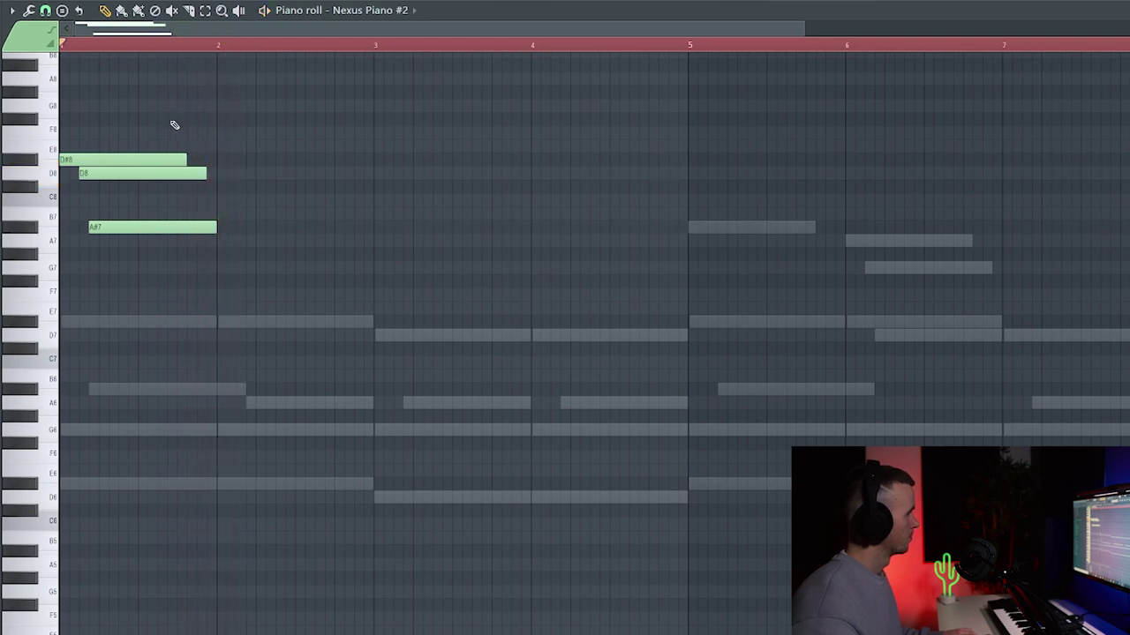
key("space")
Repeat the opening notes in bar 2, then add a bar 3 note and an A7 in bar 4.
left_click_drag(157, 158, 258, 132)
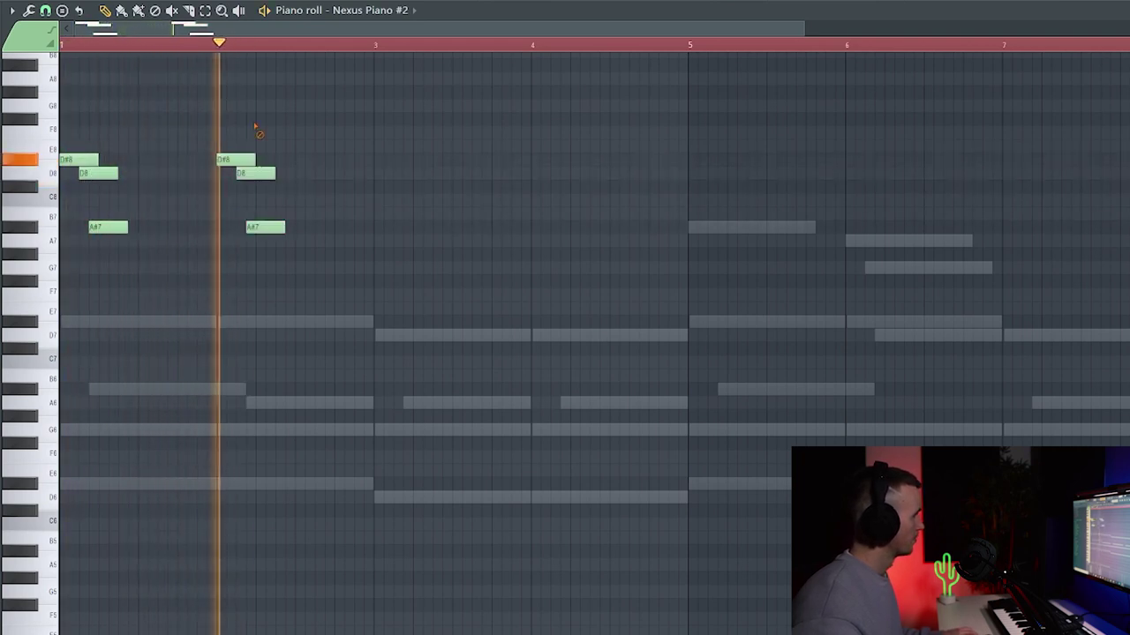
left_click(376, 255)
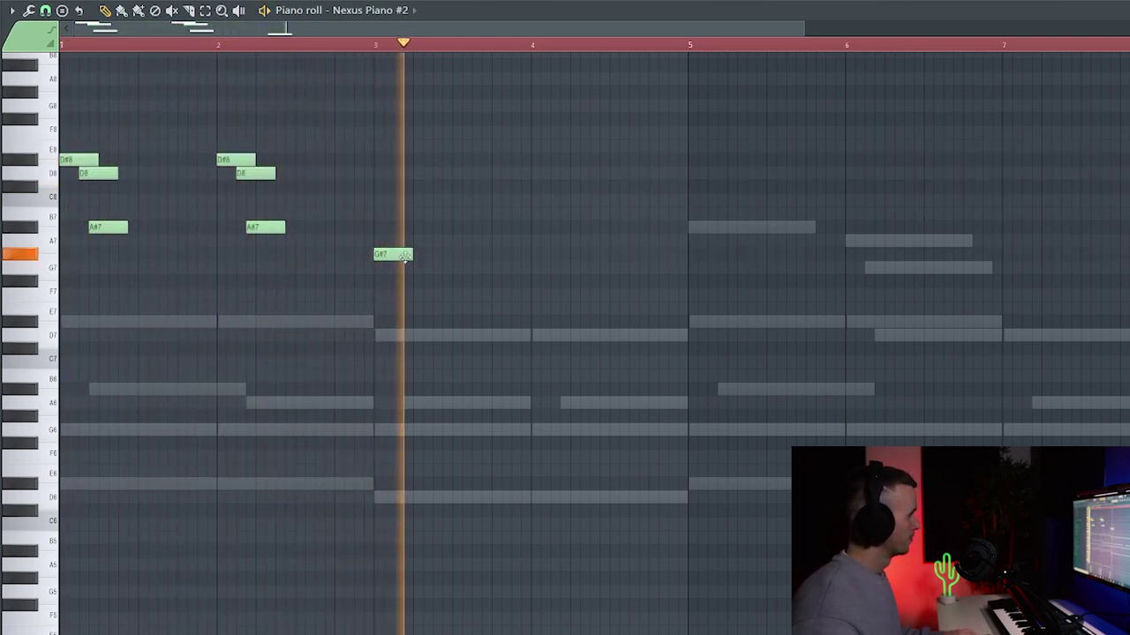
key("space")
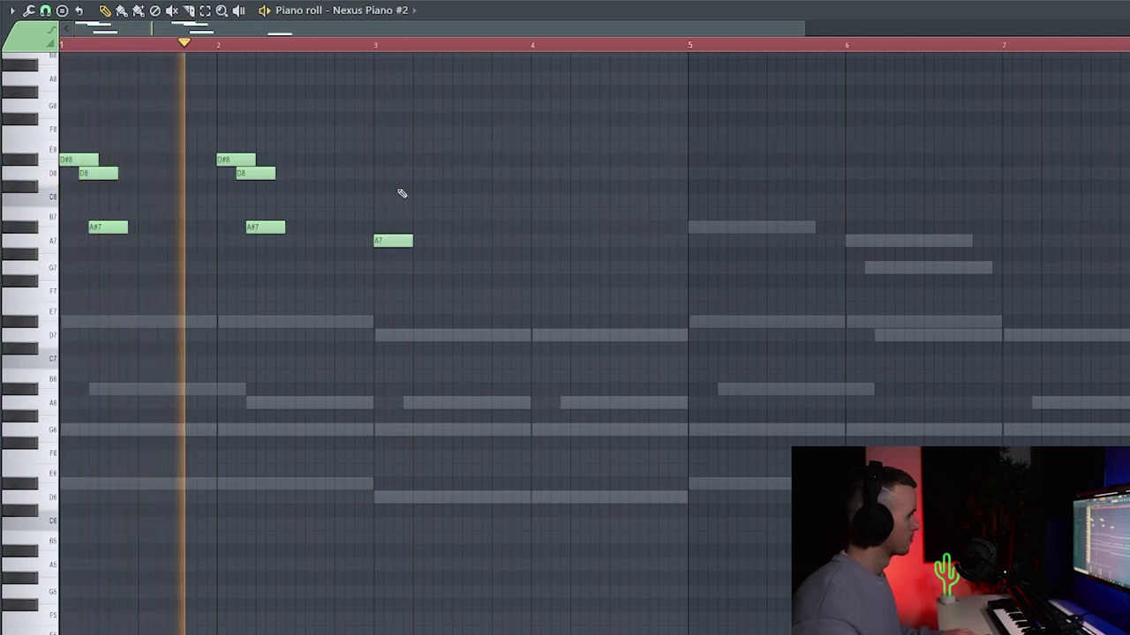
scroll(240, 234, "down", 1)
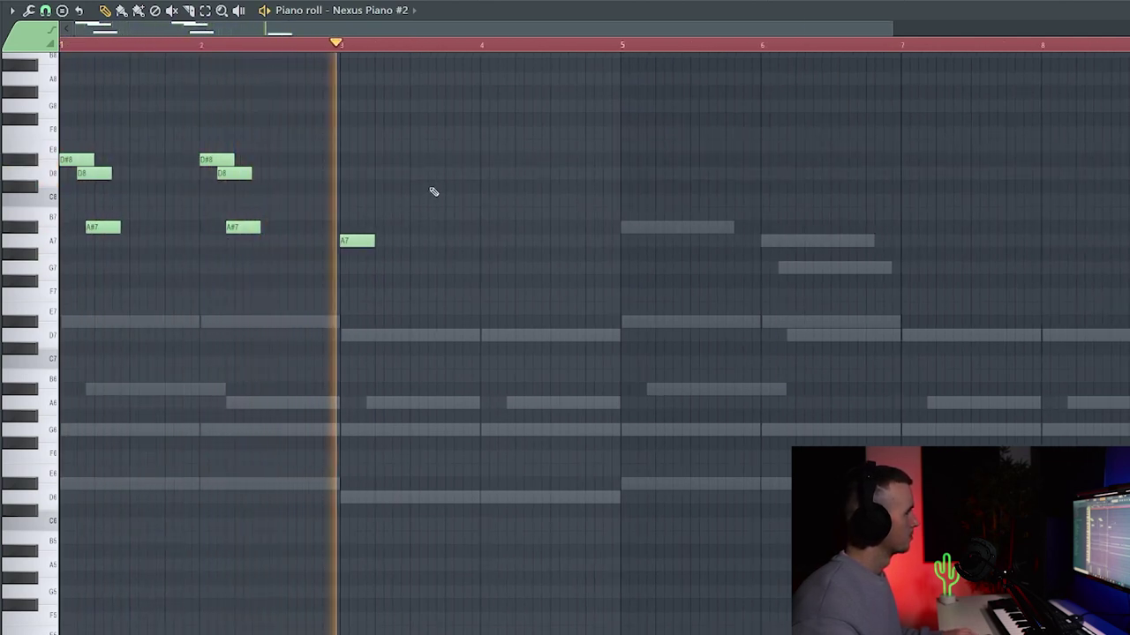
left_click(522, 240)
Copy bars 1–2 into bars 5–6, raise them to F8 and D#8, and add D8 and A8 notes.
left_click_drag(78, 211, 638, 214)
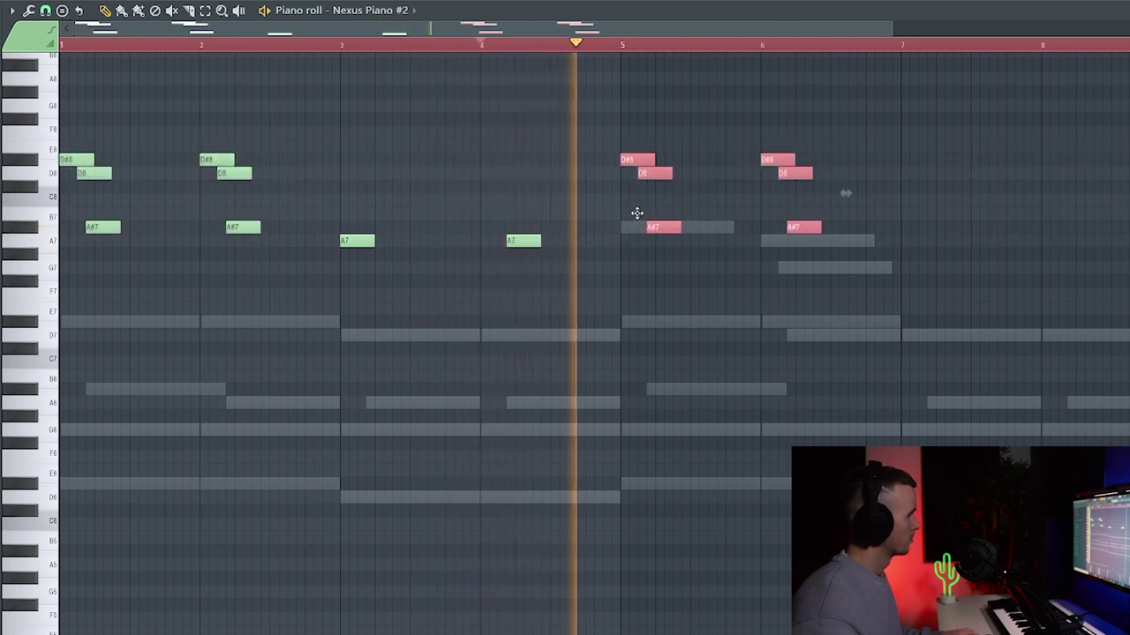
left_click(649, 285)
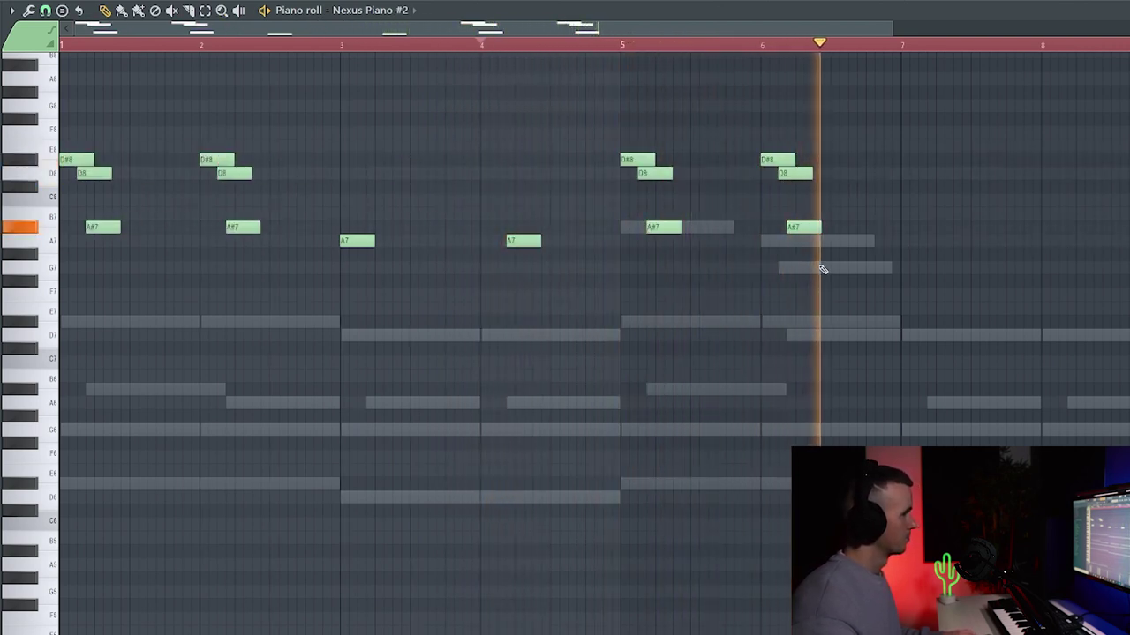
left_click_drag(789, 227, 788, 158)
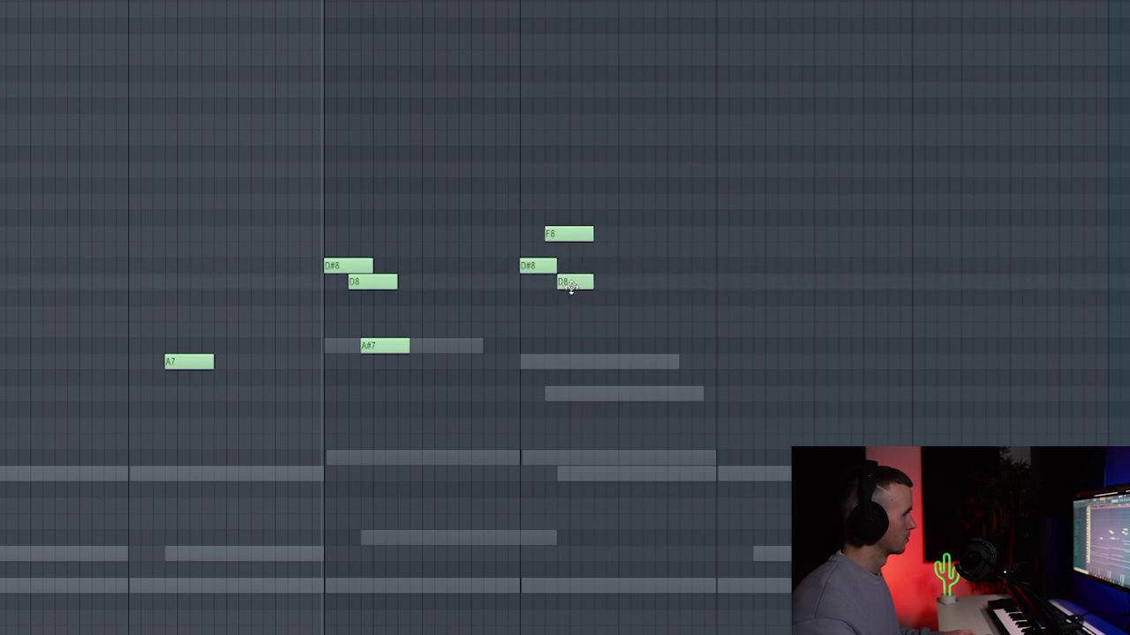
left_click(734, 282)
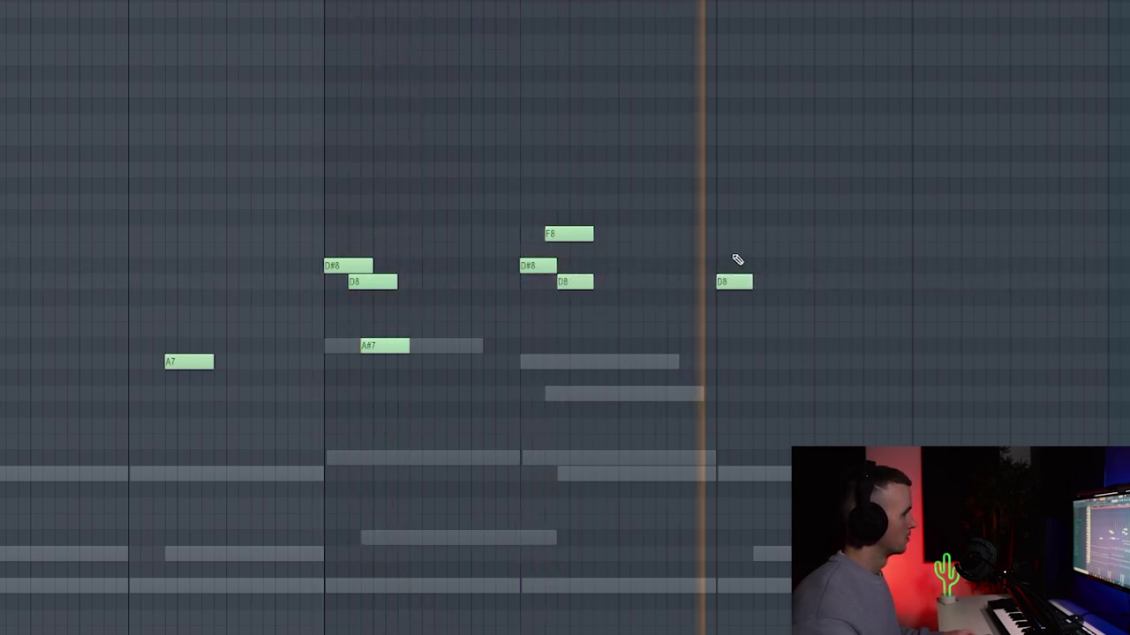
scroll(736, 257, "down", 3)
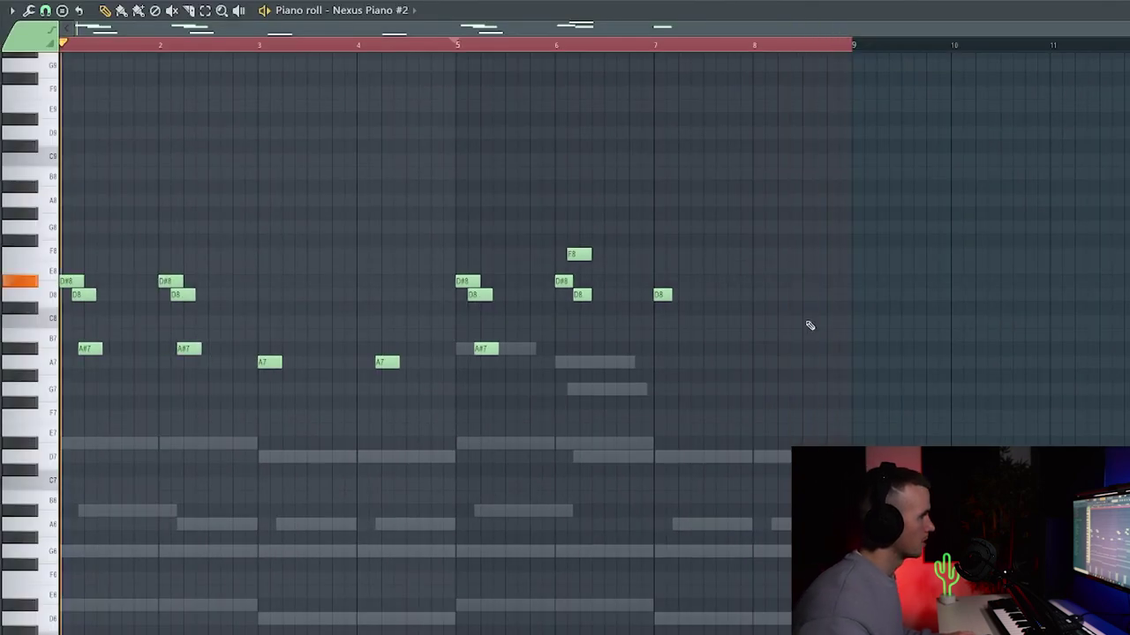
left_click(774, 228)
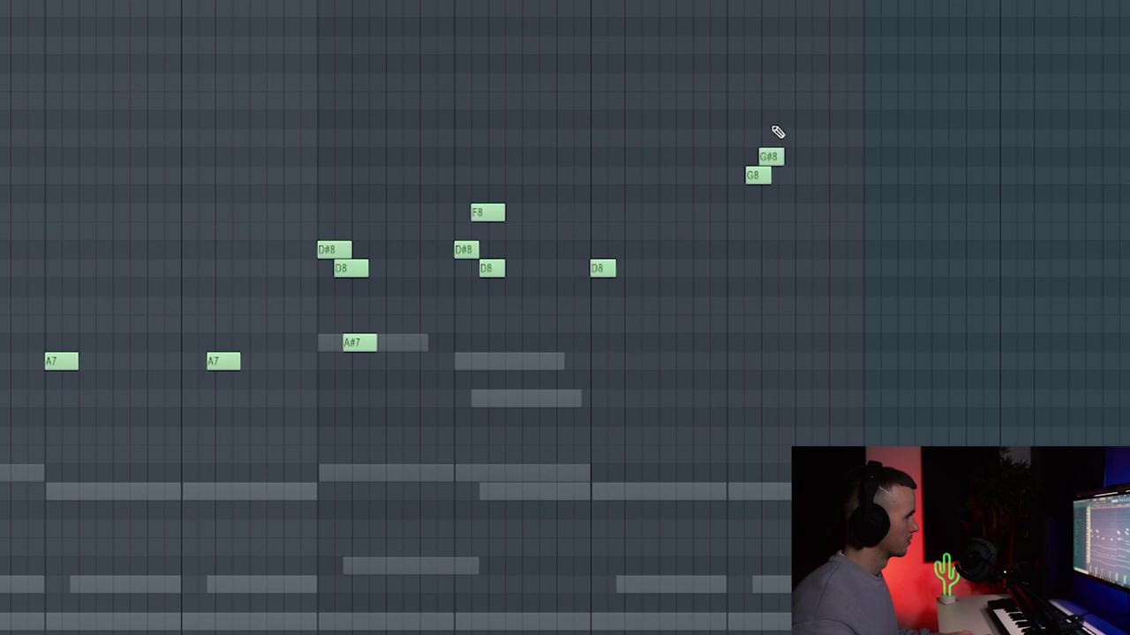
left_click_drag(784, 157, 779, 137)
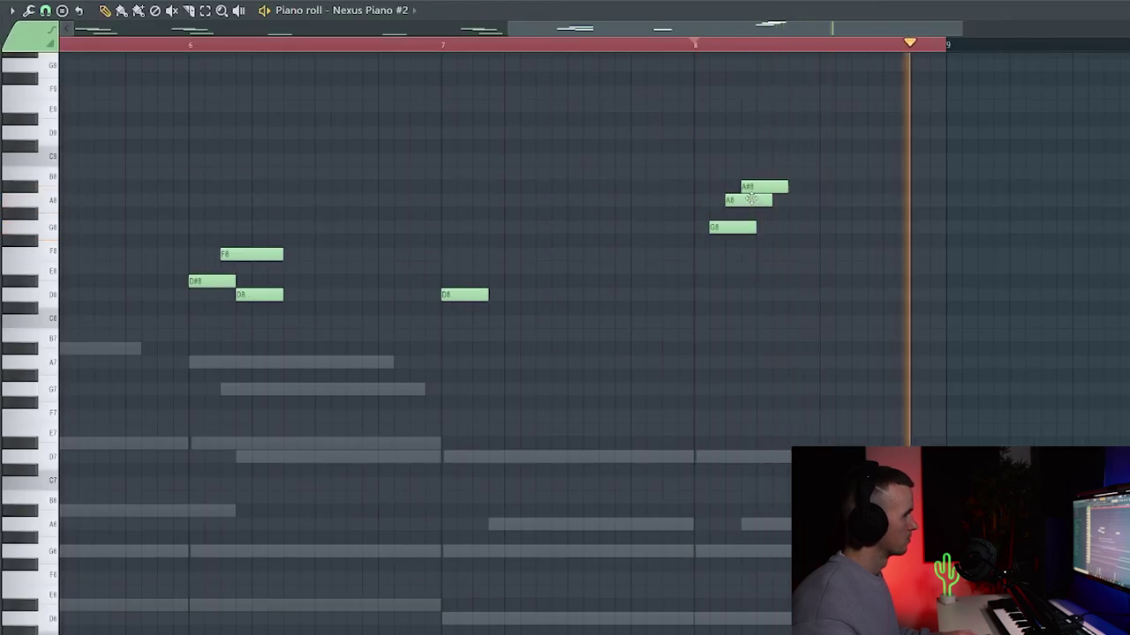
scroll(732, 341, "down", 4)
Transpose the whole melody up one octave and play it back.
key("ctrl+a")
key("ctrl+Up")
scroll(812, 232, "up", 5)
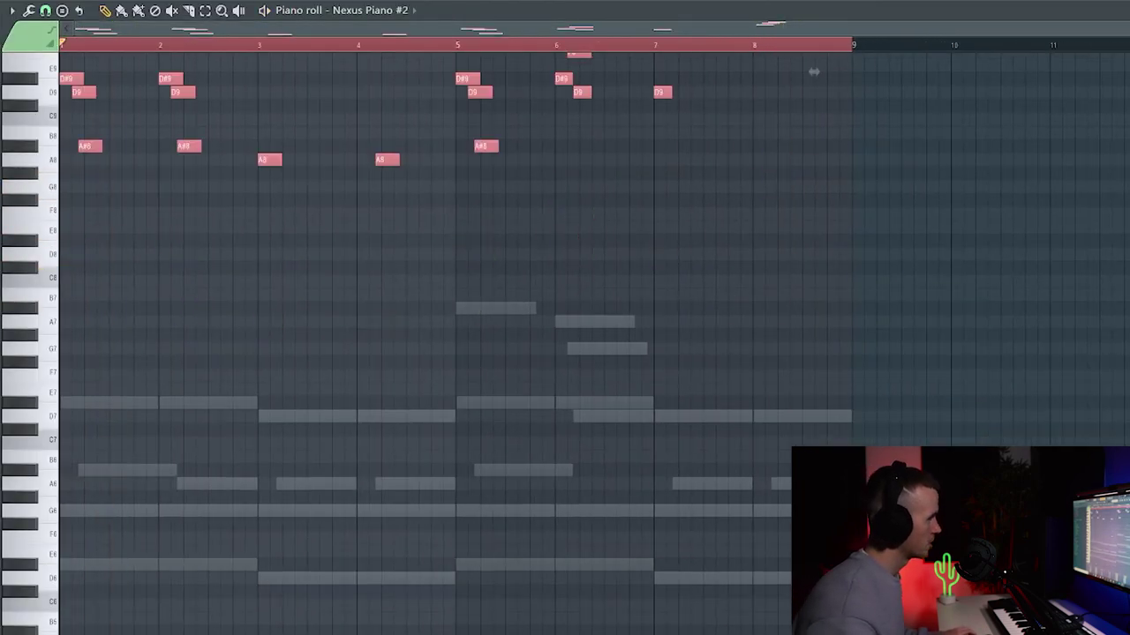
key("ctrl+d")
scroll(574, 176, "up", 3)
key("space")
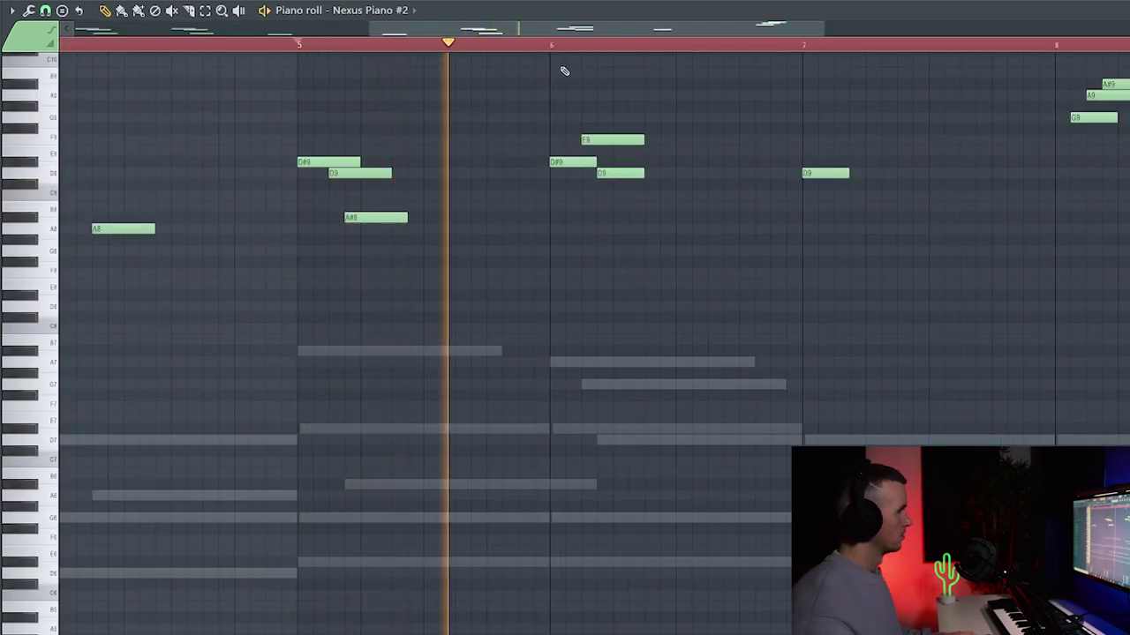
scroll(658, 305, "down", 3)
key("space")
key("F6")
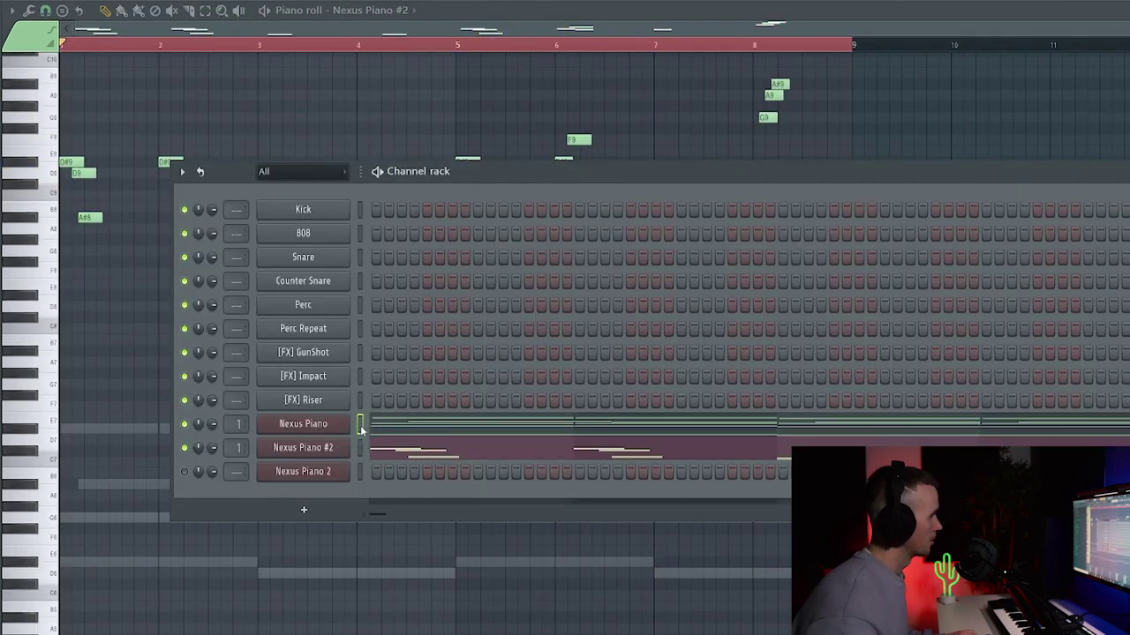
Load PN Nexus Grandpiano into Nexus Piano #2 with a tweaked amp attack, then close the plugin.
left_click(338, 431)
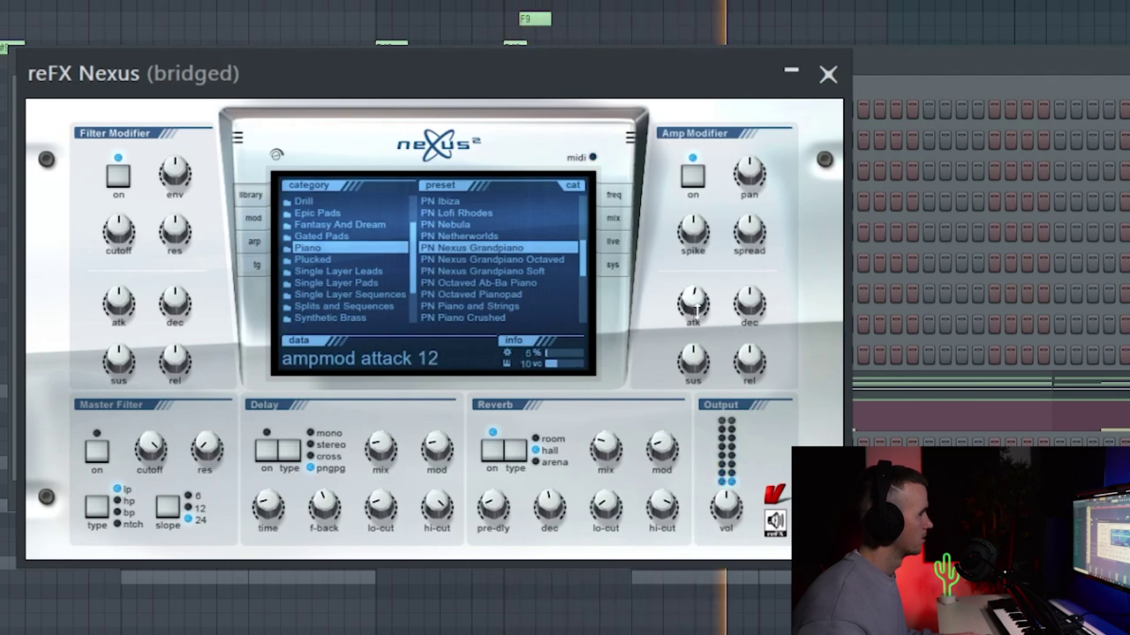
left_click(828, 74)
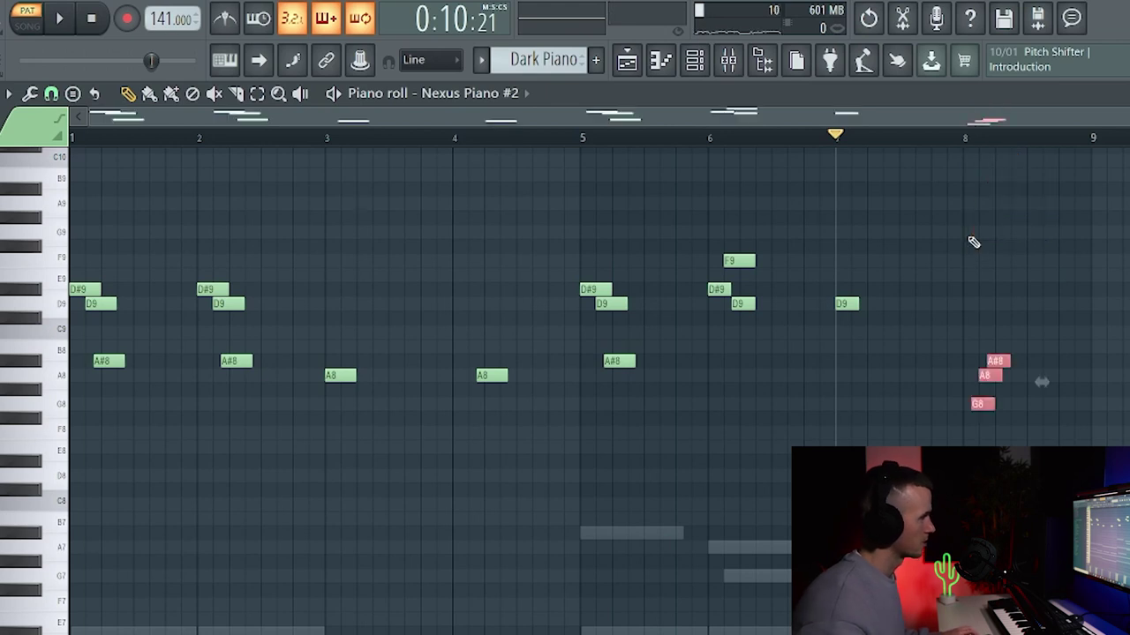
Set ValhallaVintageVerb predelay to 9.57 ms, low cut to 190 Hz and mix to 19.8%.
key("space")
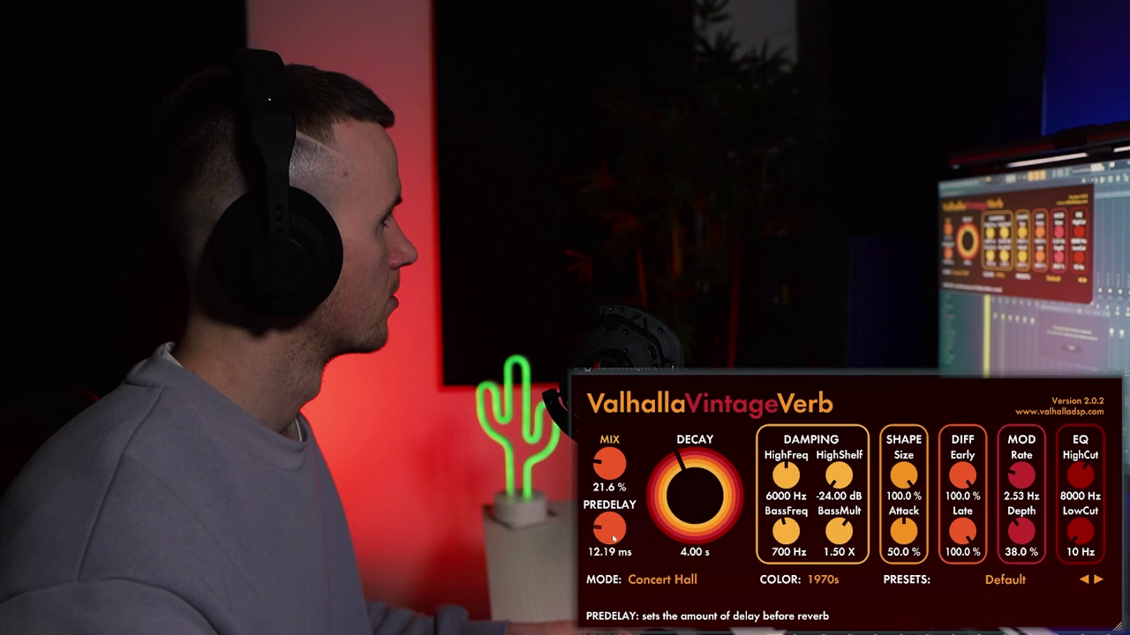
left_click_drag(614, 539, 614, 541)
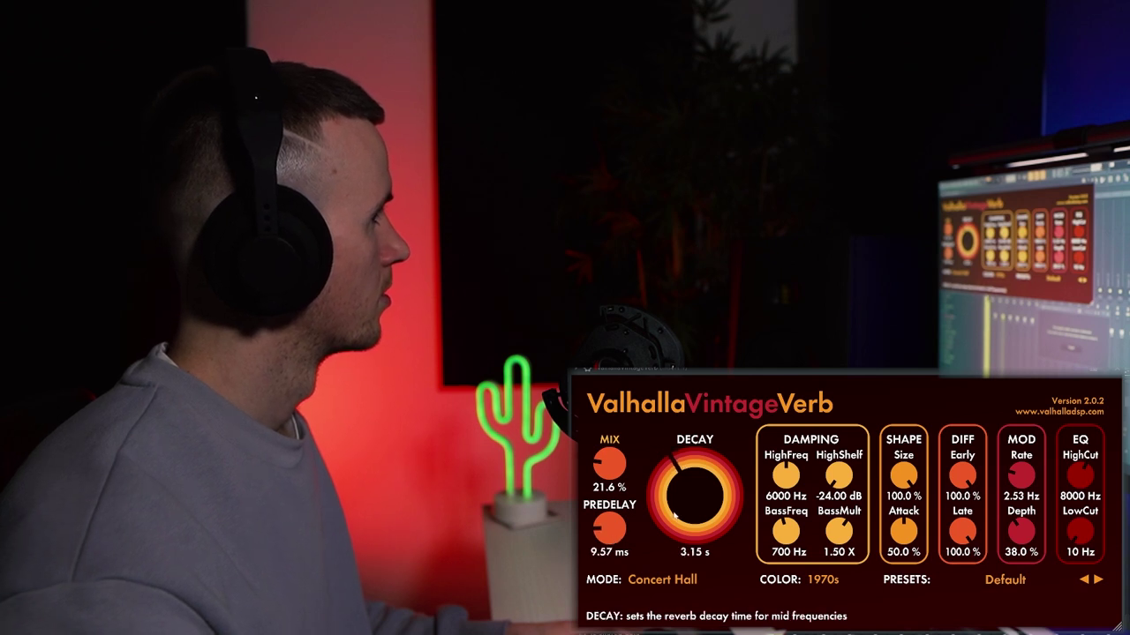
left_click_drag(1073, 538, 1071, 533)
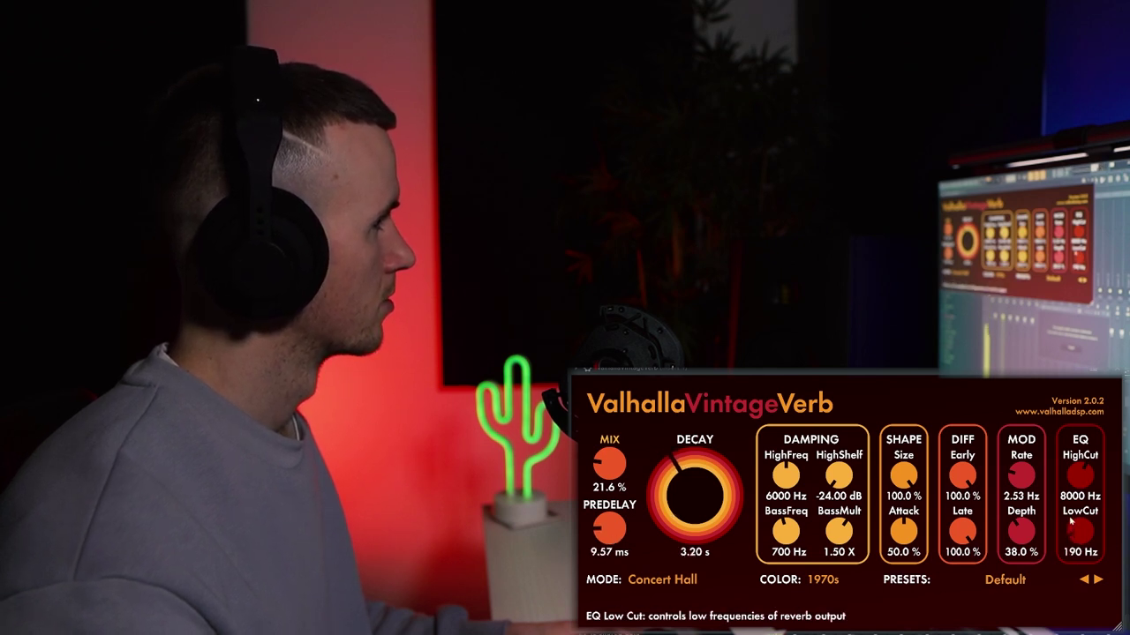
left_click_drag(604, 466, 604, 473)
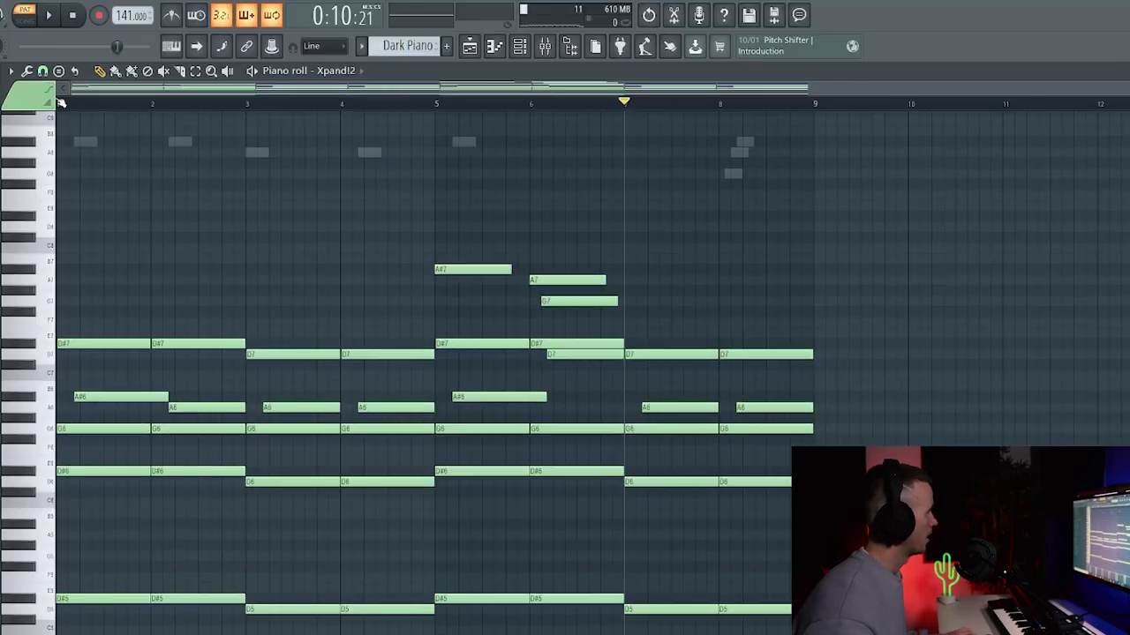
Set note snap to Line and delete the short stray D5 note ending the Xpand!2 chords.
left_click(42, 71)
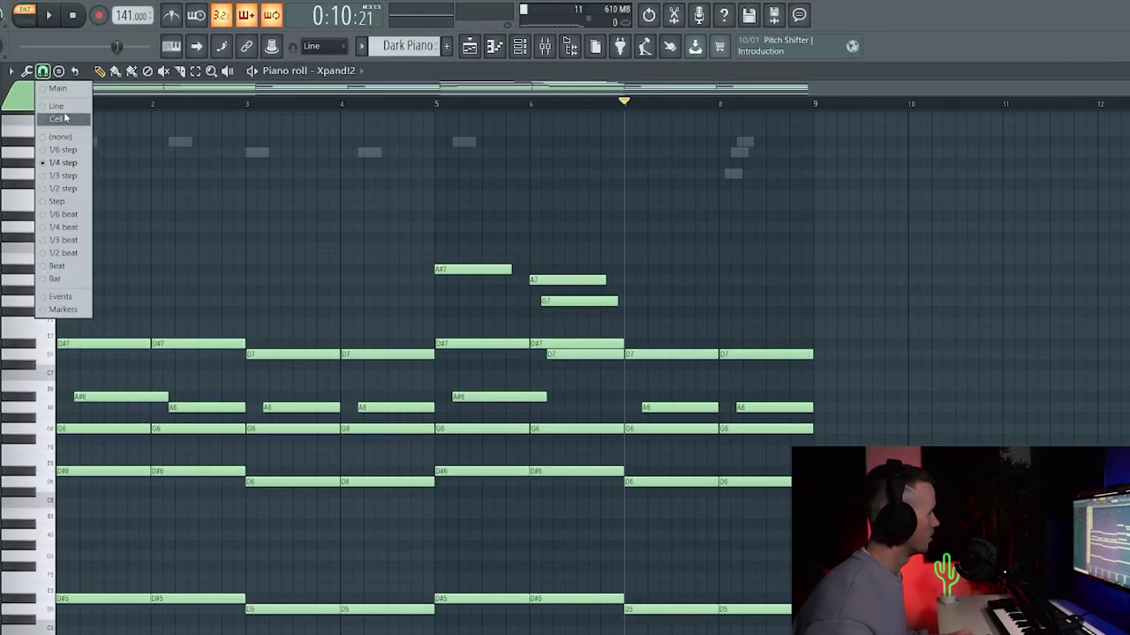
left_click(62, 107)
key("ctrl+a")
key("ctrl+d")
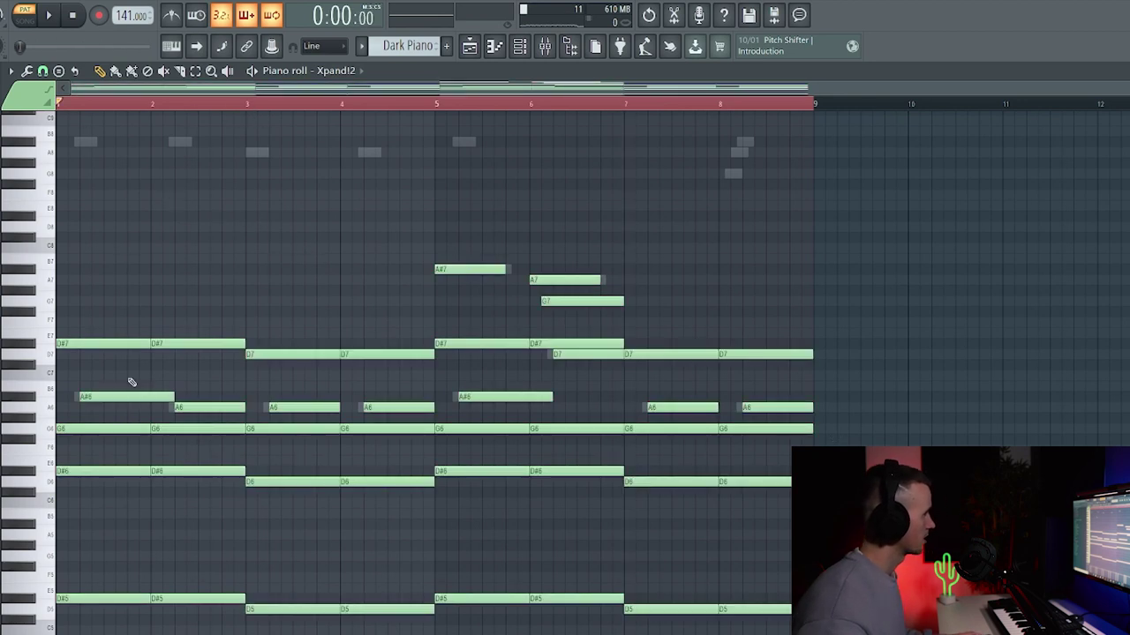
right_click(731, 611)
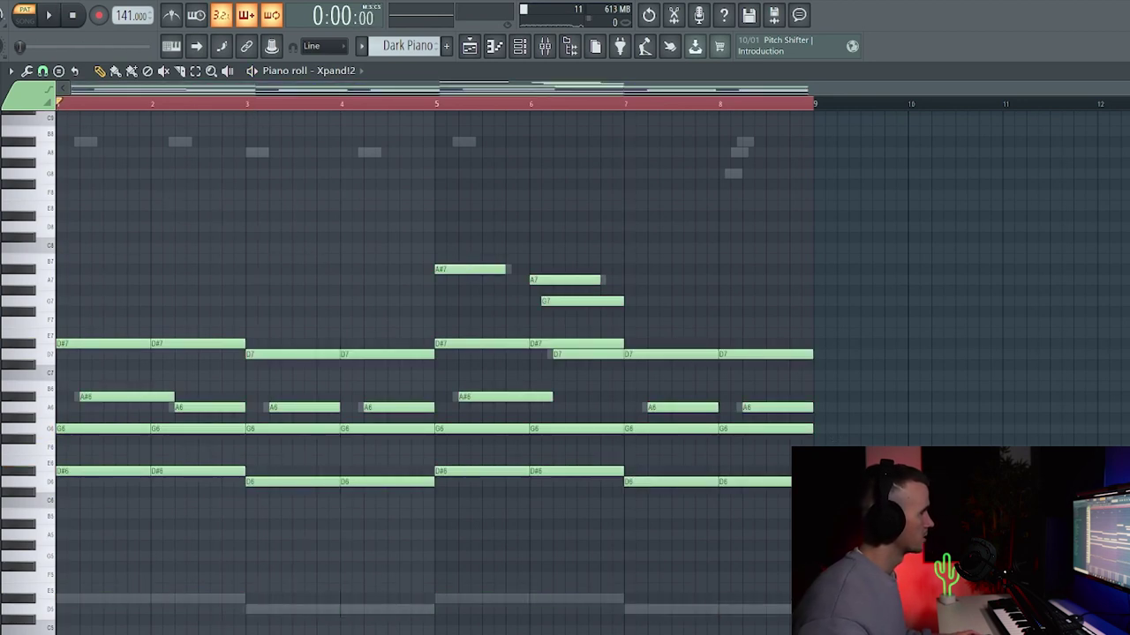
left_click(522, 46)
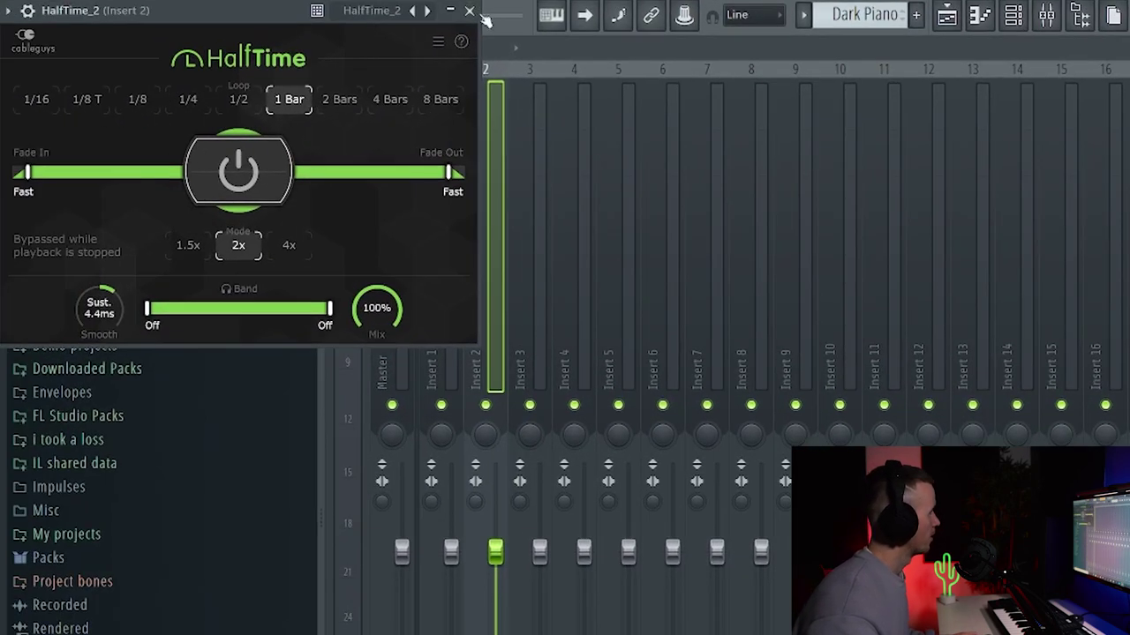
Band-limit Insert 2 with the 20Hz + 18kHz cut EQ preset, low cut raised and high cut near 4 kHz.
left_click(469, 11)
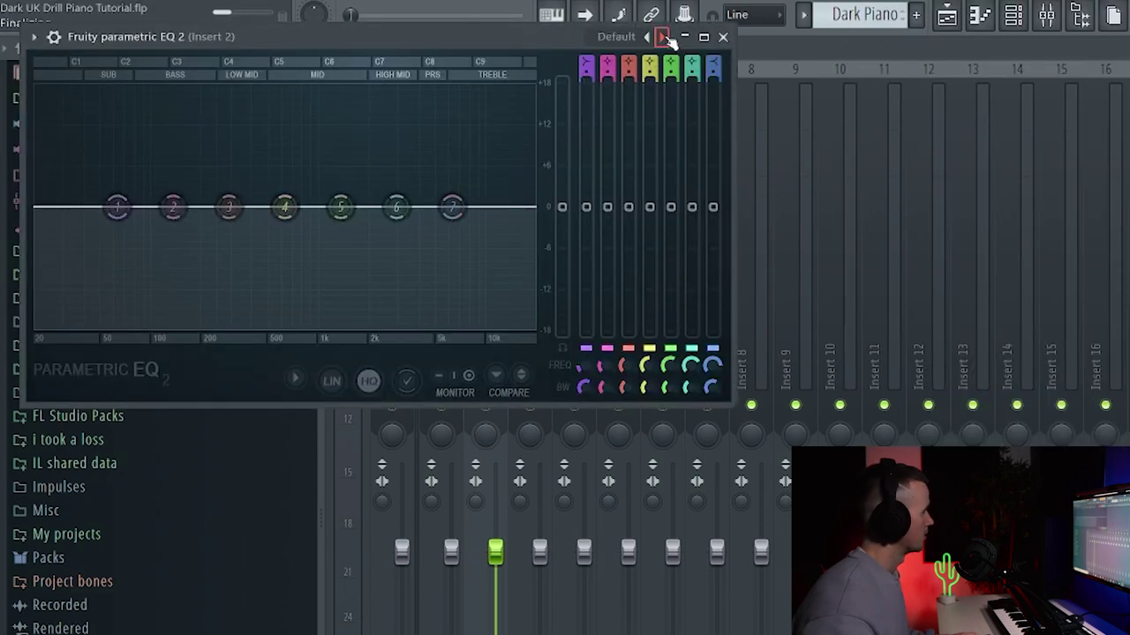
left_click(664, 37)
left_click_drag(39, 206, 292, 206)
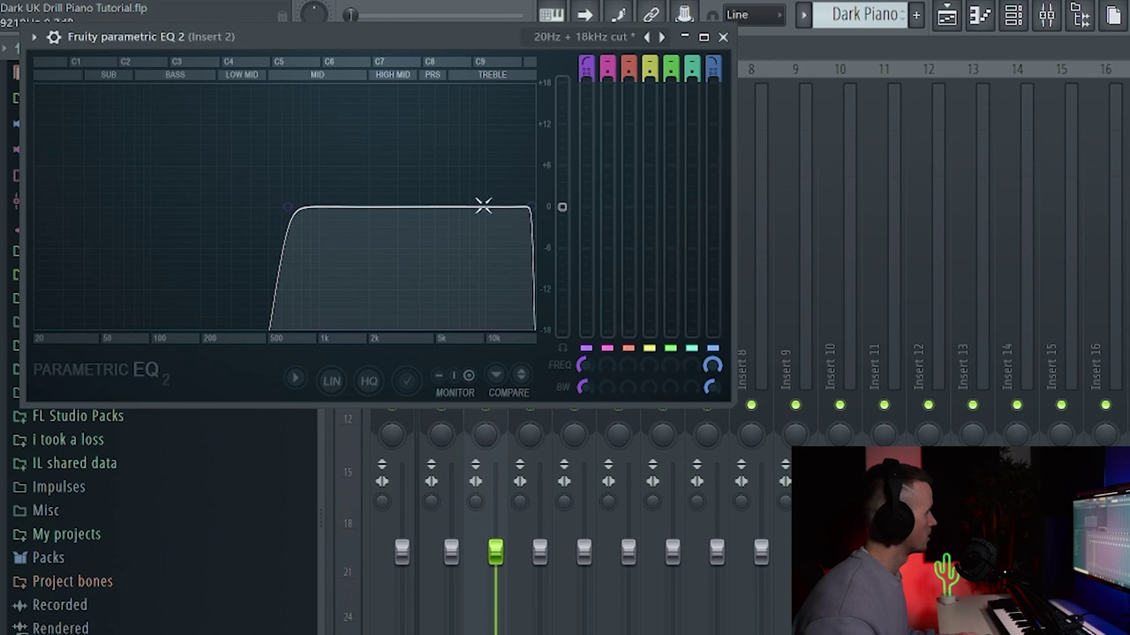
left_click_drag(530, 208, 439, 206)
key("space")
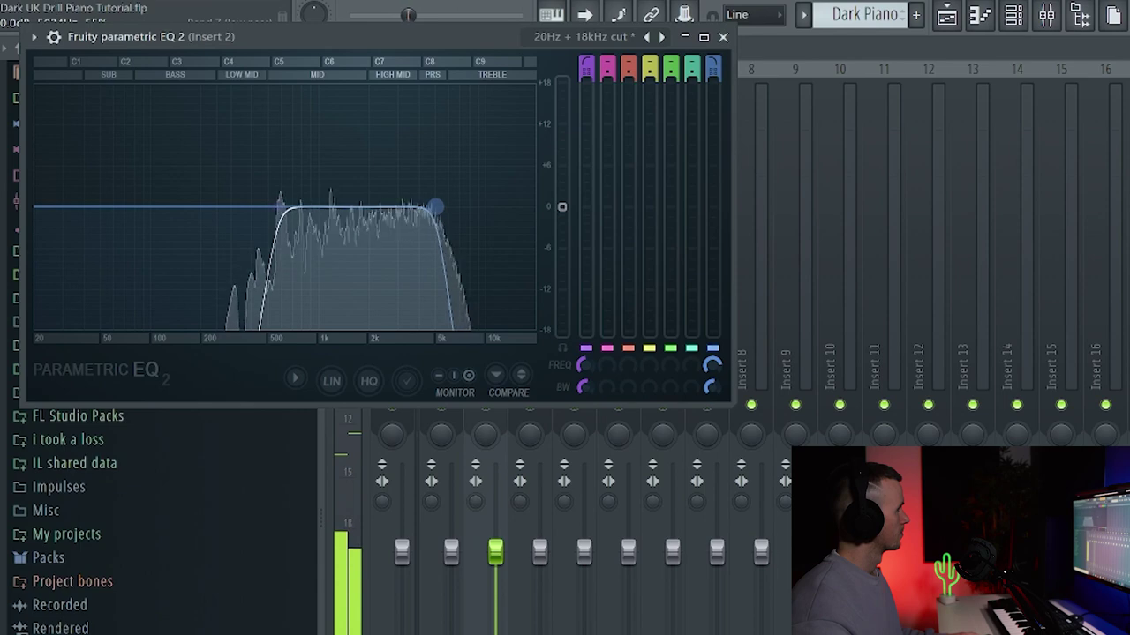
left_click(723, 36)
key("F6")
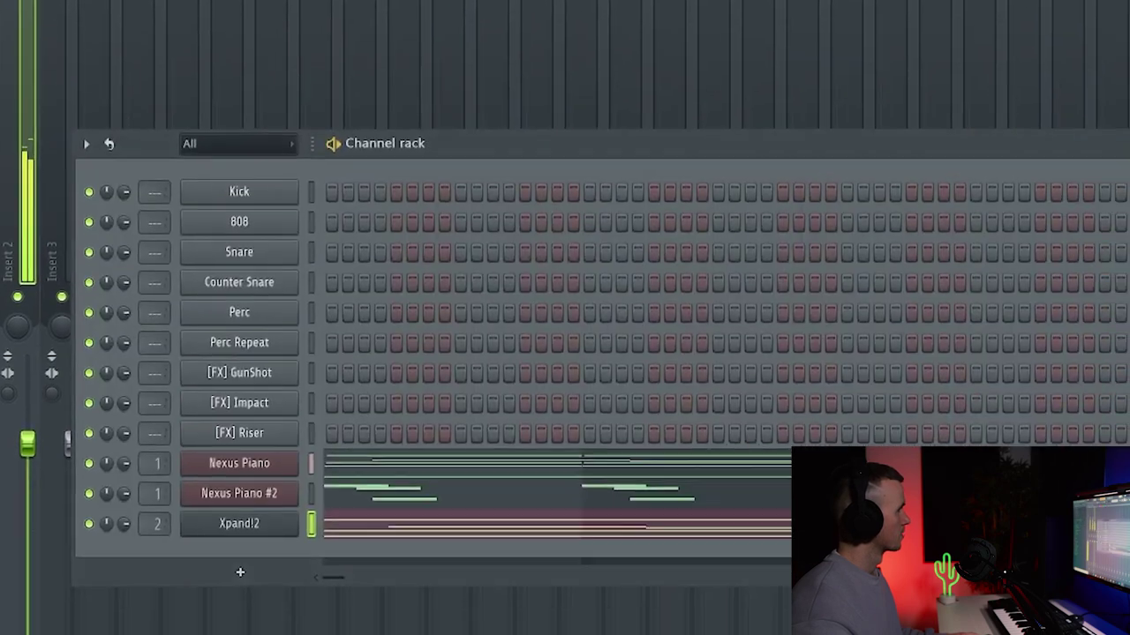
left_click(239, 524)
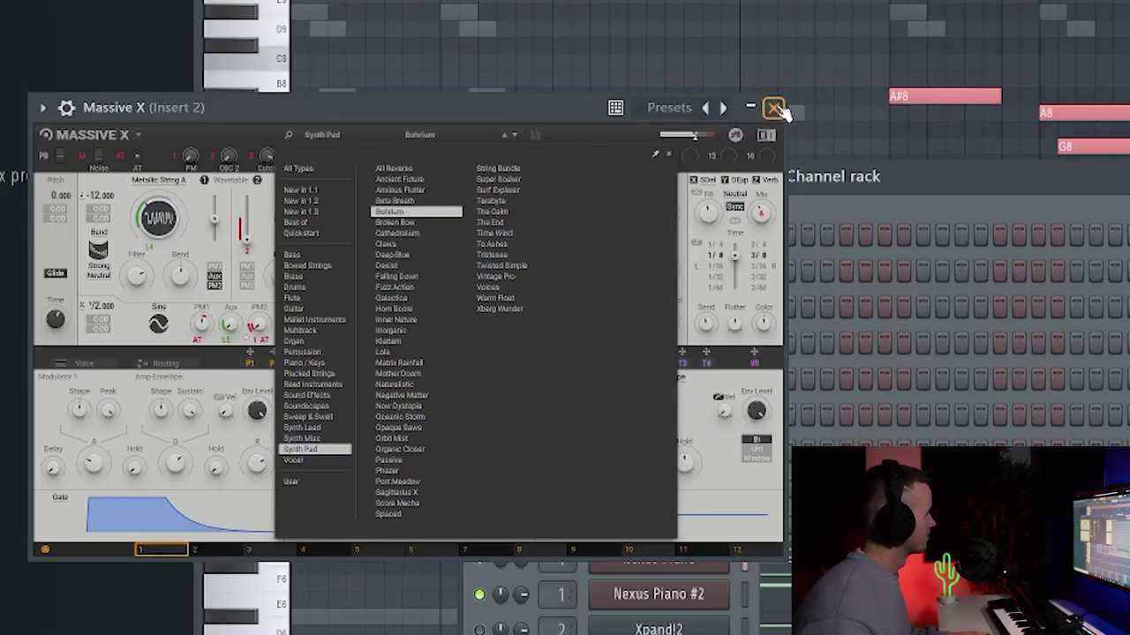
Move ShaperBox's filter end node to the bar end and delete the stray piano-roll note.
left_click(774, 108)
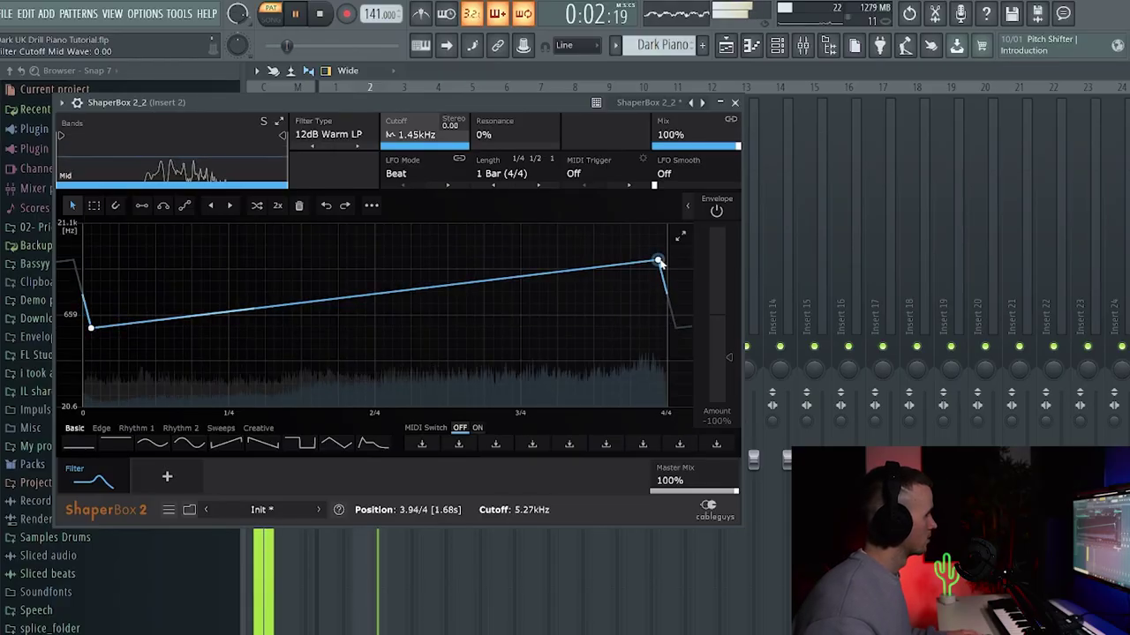
left_click_drag(658, 262, 658, 257)
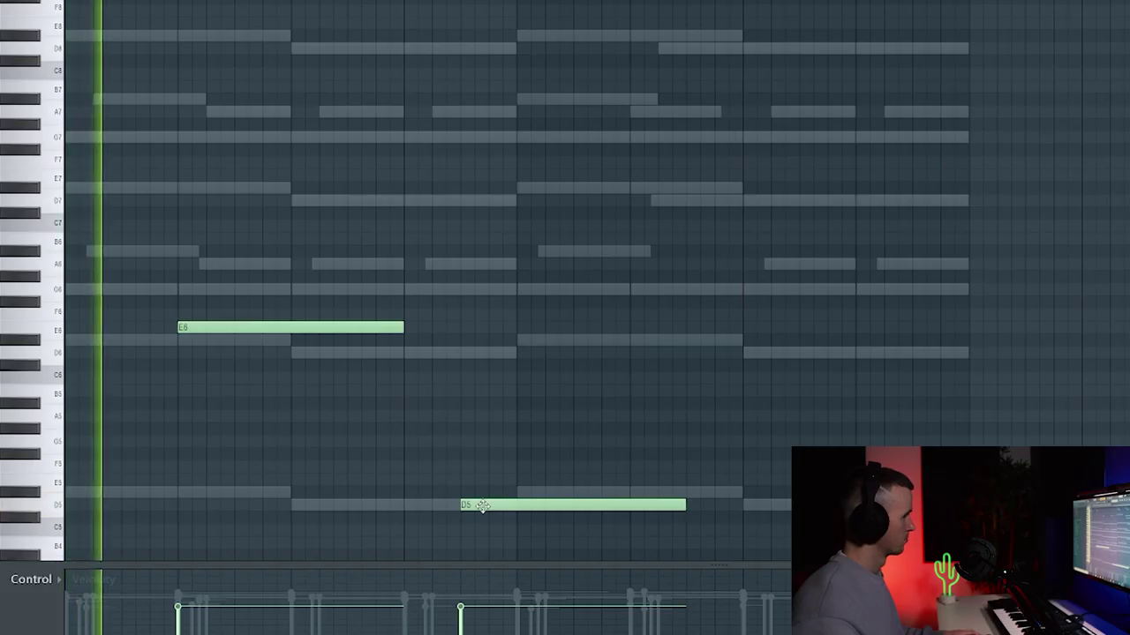
right_click(485, 507)
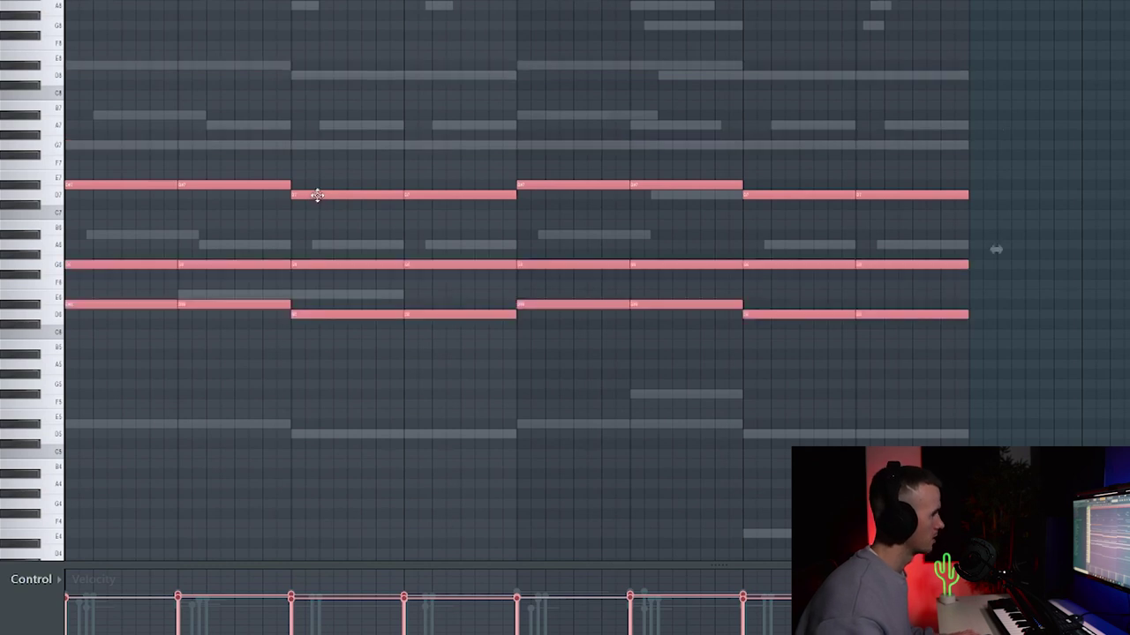
Deselect the pad chord notes and bring up the Channel rack with F6.
key("ctrl+d")
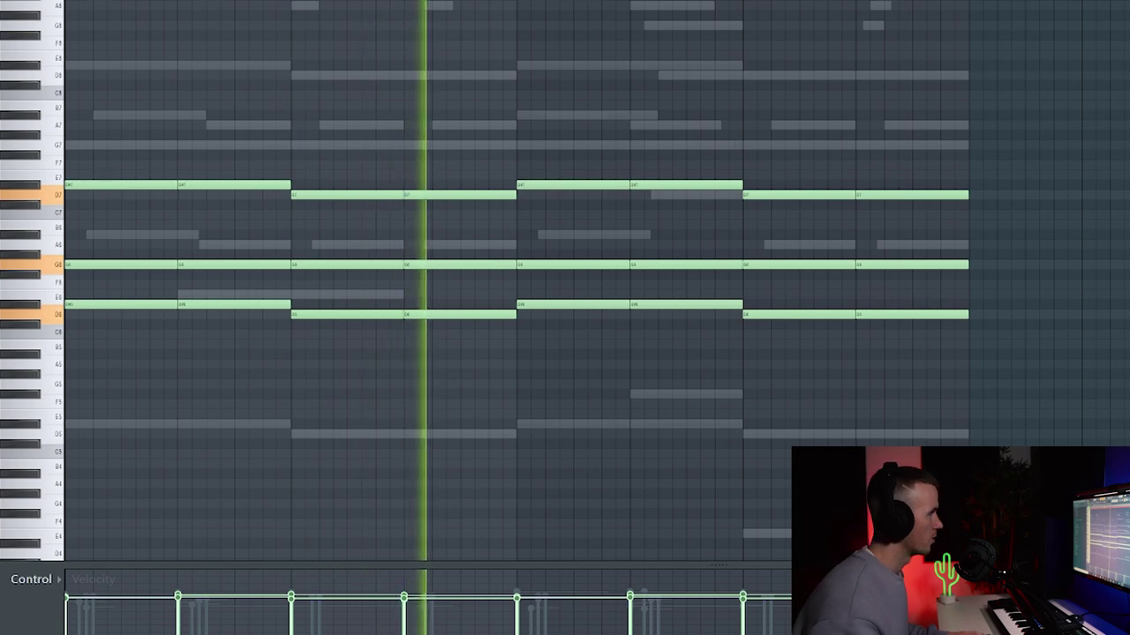
key("F6")
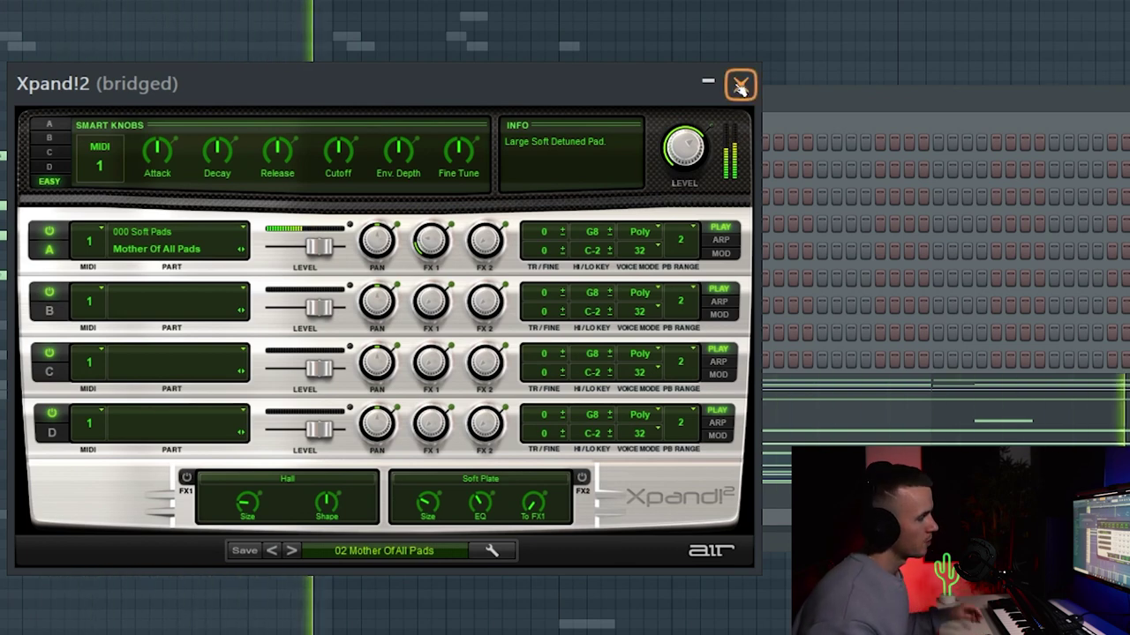
Close the Xpand!2 pad instrument window.
left_click(740, 86)
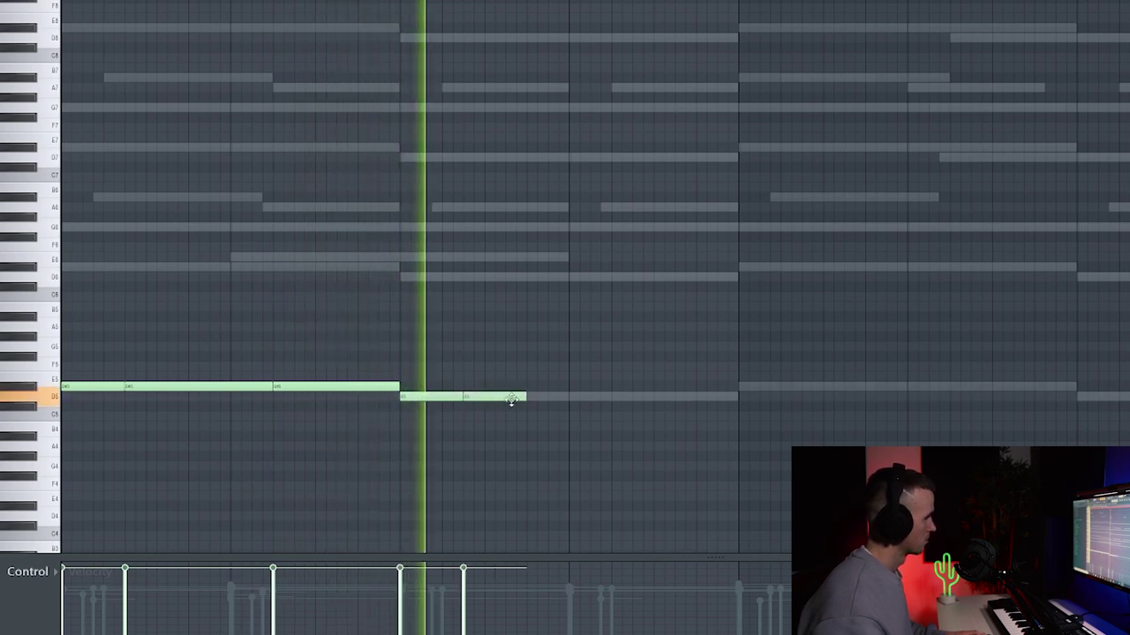
Paint repeated D6 notes ending on D#6, plus short grace notes on the A6 and D5 rows.
mouse_move(535, 396)
left_mouse_down()
mouse_move(650, 403)
mouse_move(733, 394)
left_mouse_up()
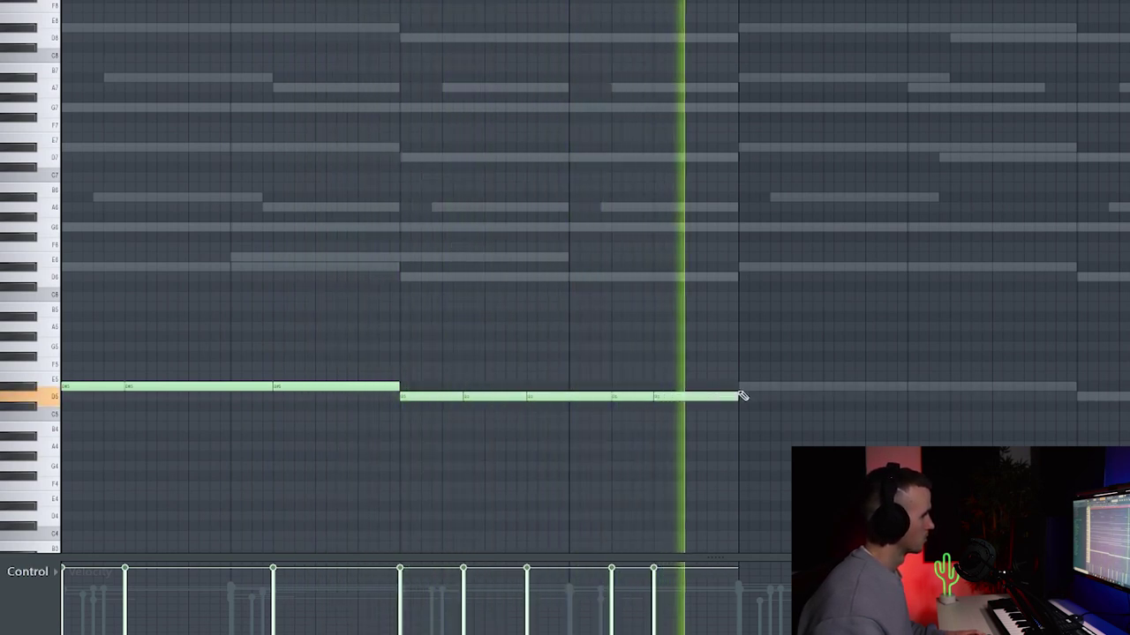
left_click(741, 390)
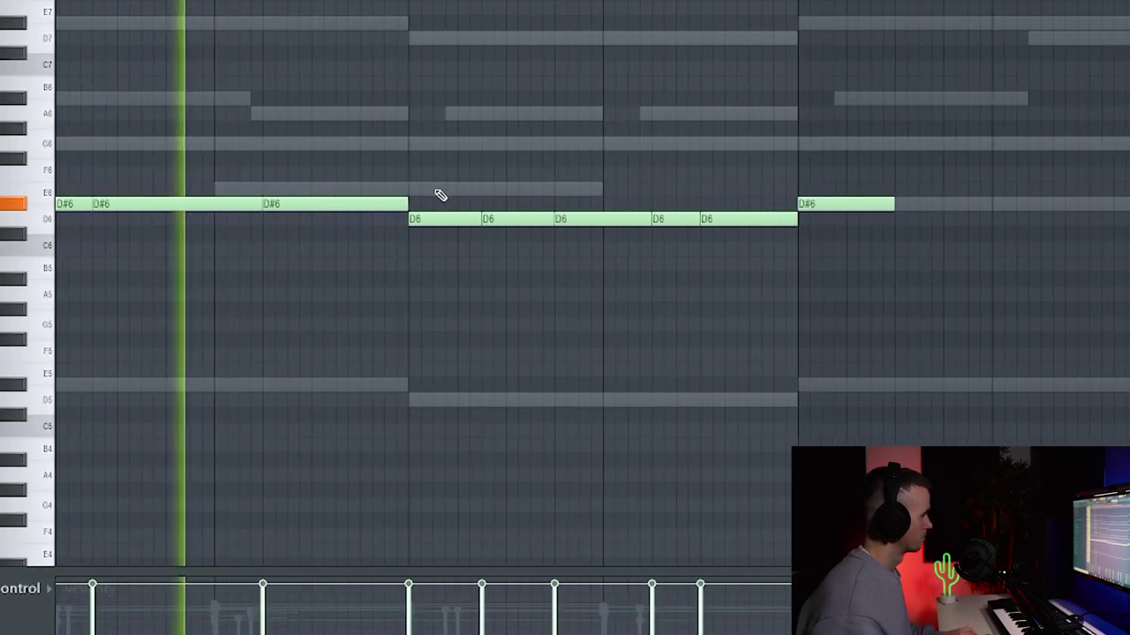
scroll(595, 202, "up", 2)
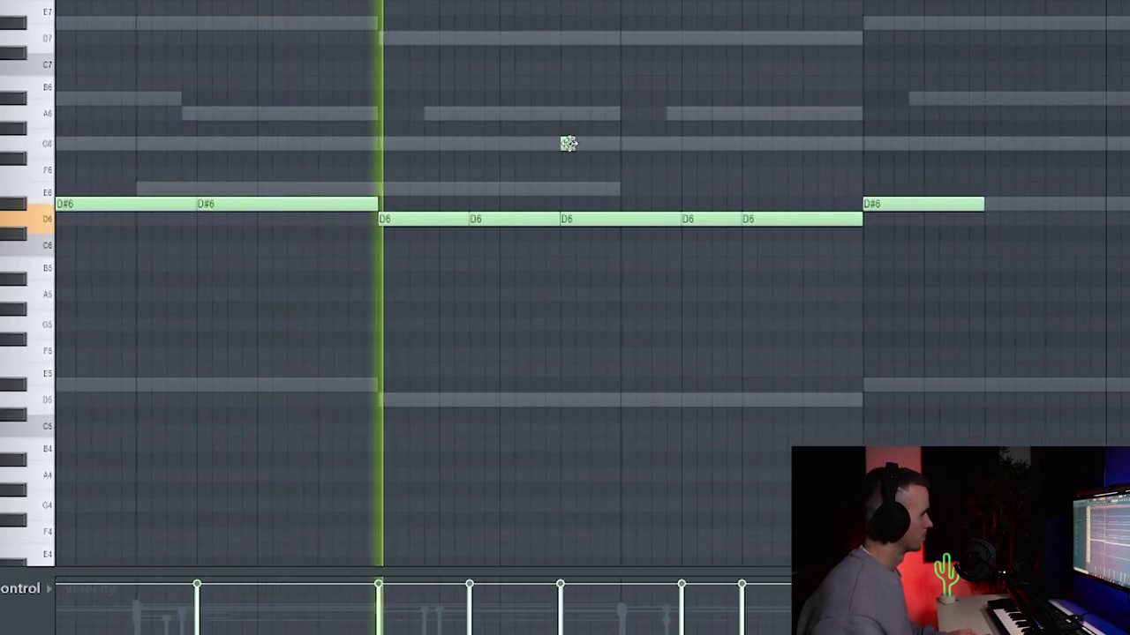
left_click(567, 113)
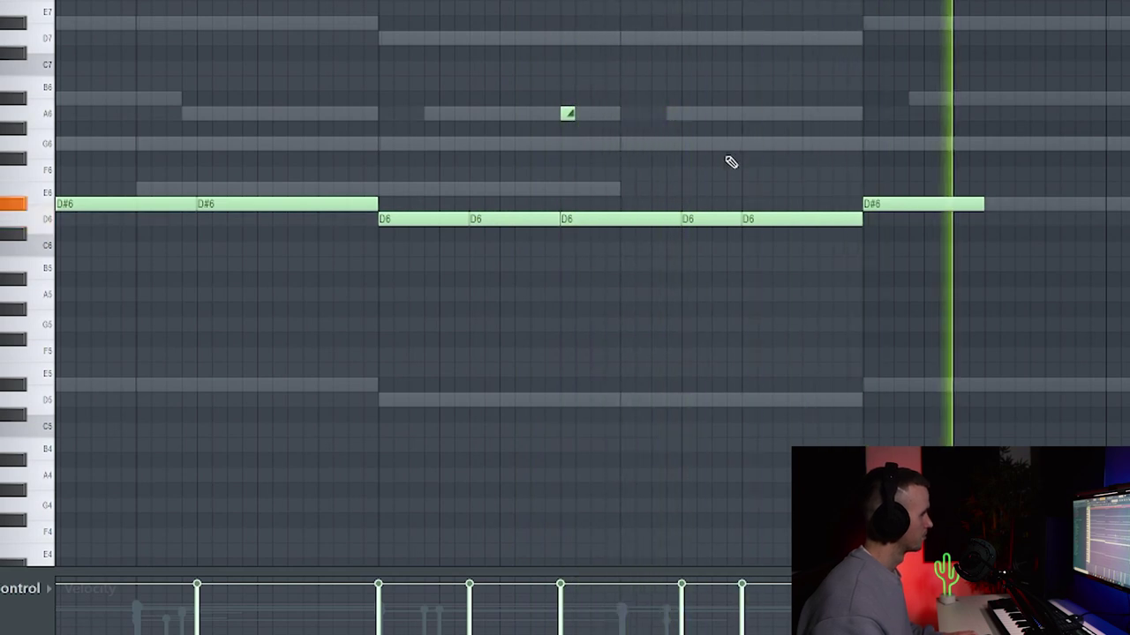
scroll(335, 247, "down", 2)
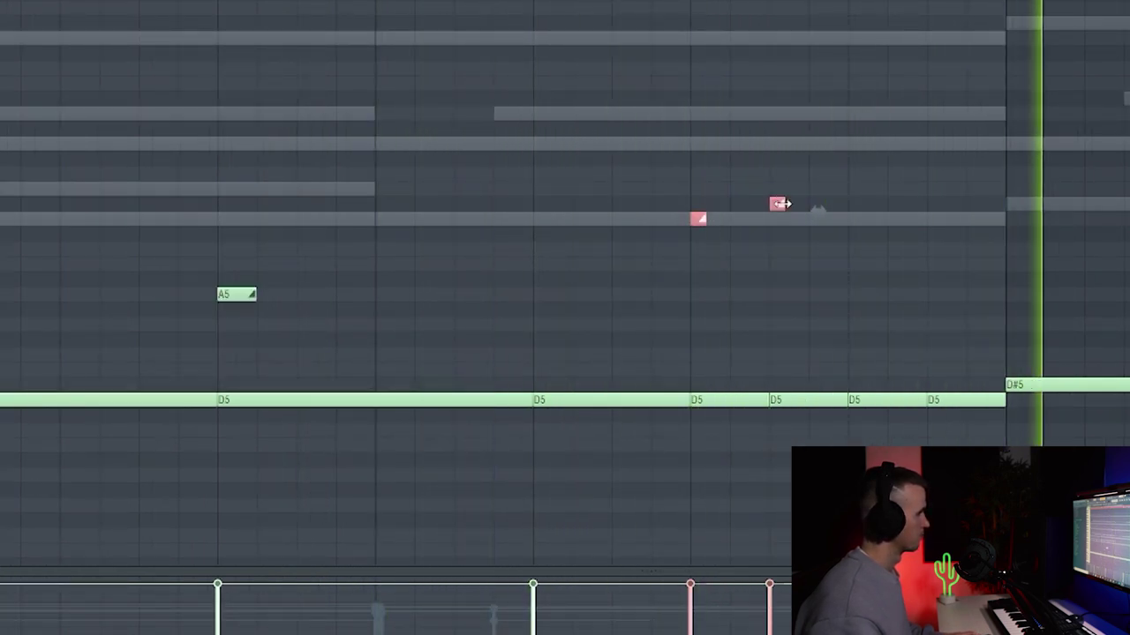
left_click(932, 220)
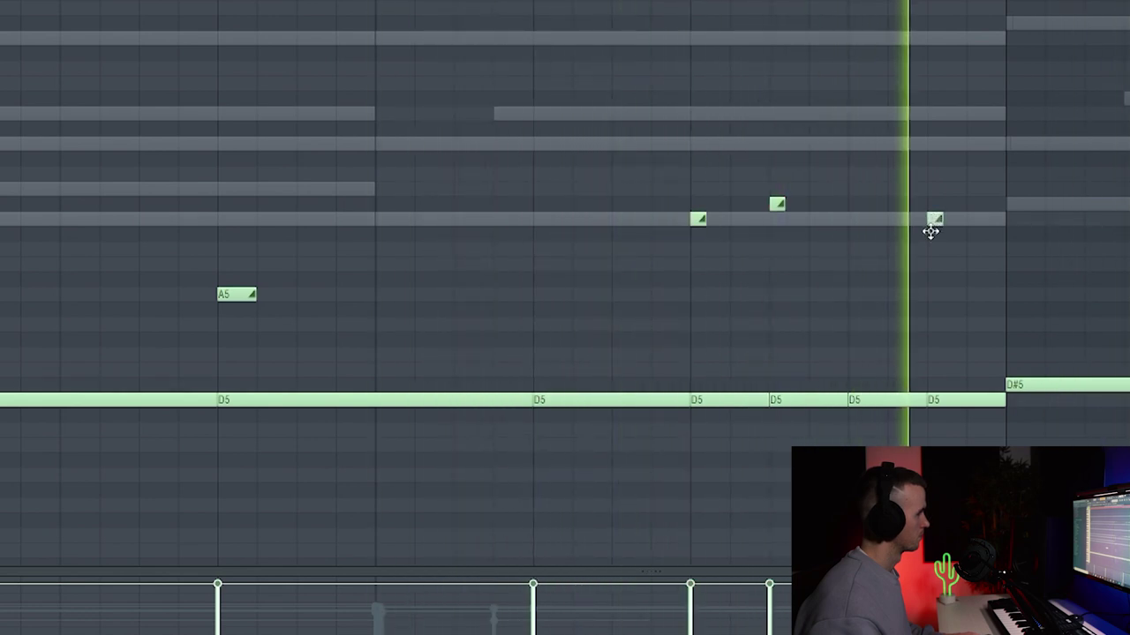
left_click_drag(931, 230, 925, 107)
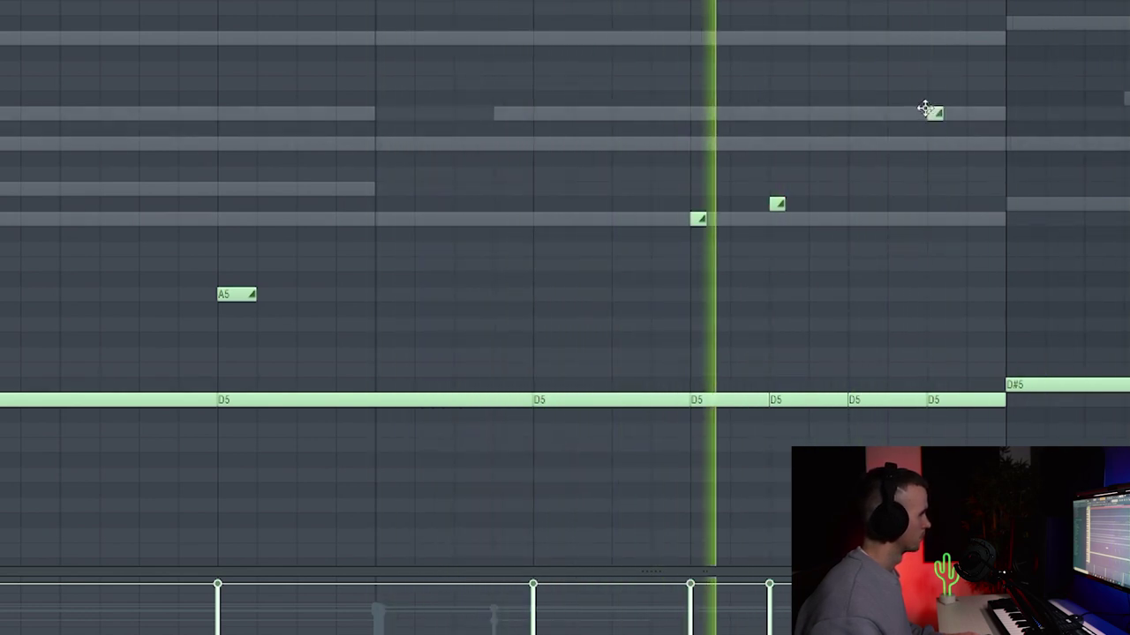
Transpose the A#6 and A6 notes down two octaves to A#4 and A4.
scroll(934, 113, "down", 3)
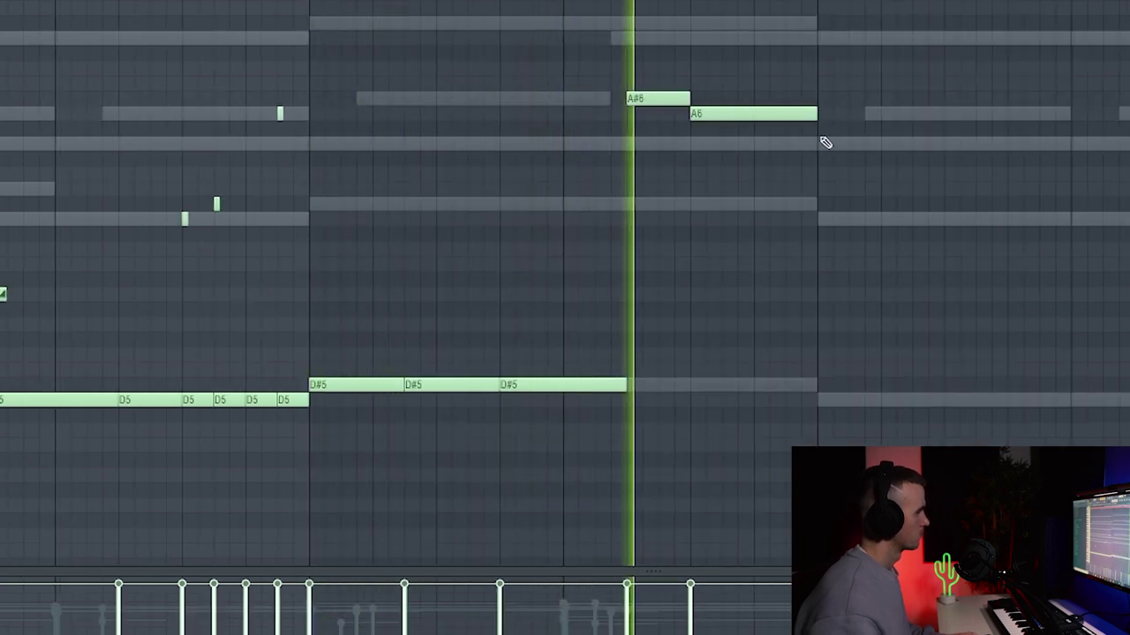
scroll(777, 247, "up", 2)
key("ctrl+Down")
key("ctrl+Down")
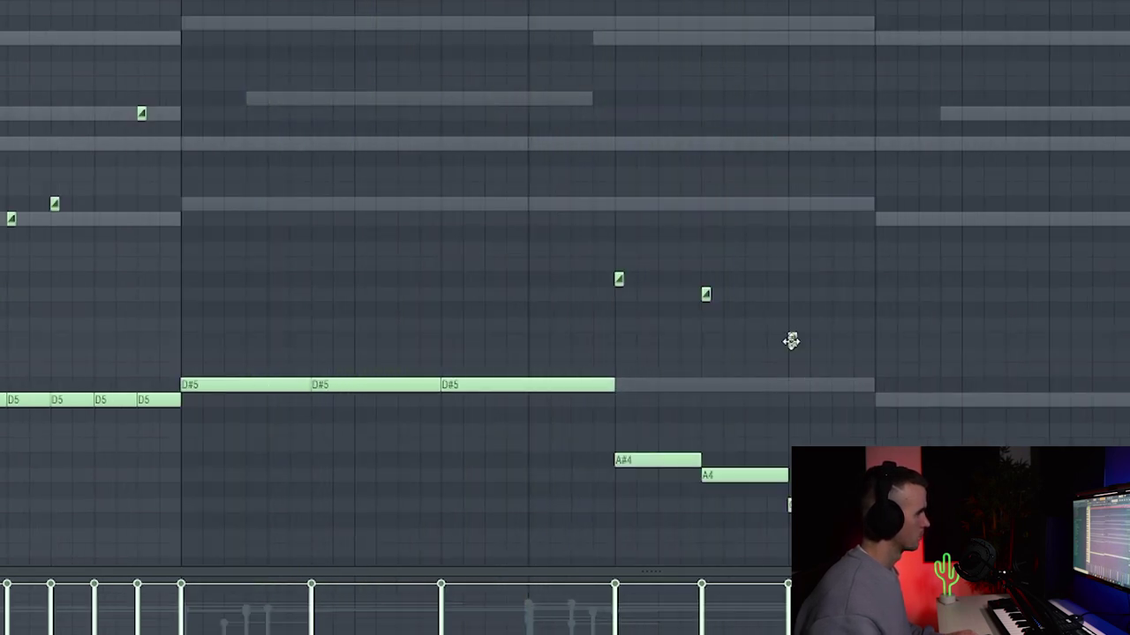
scroll(836, 357, "up", 2)
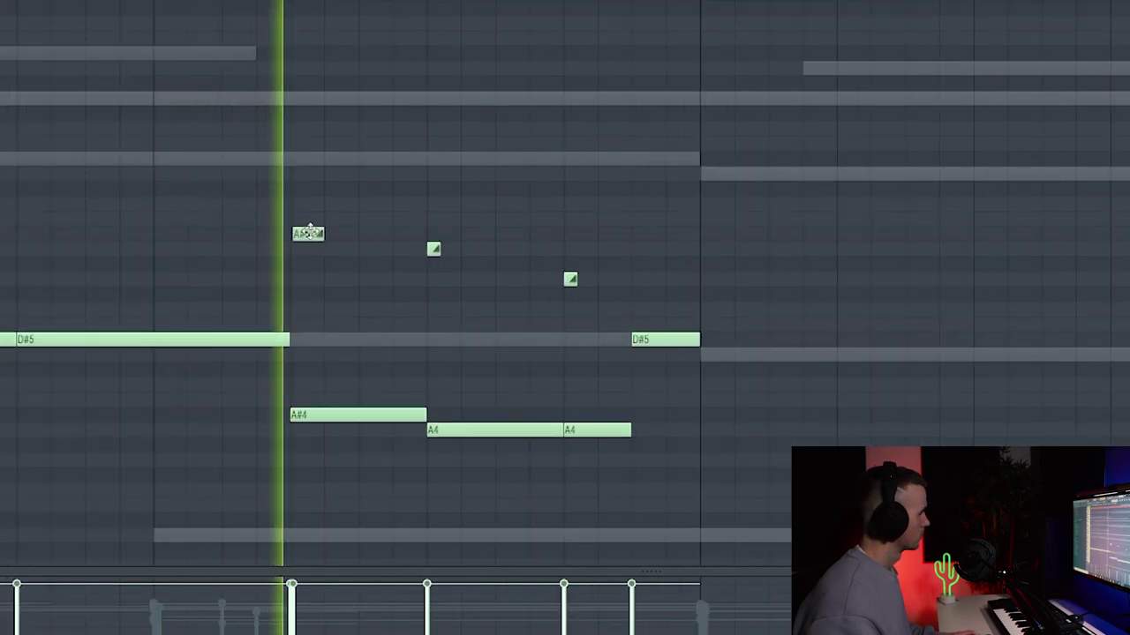
scroll(601, 230, "down", 2)
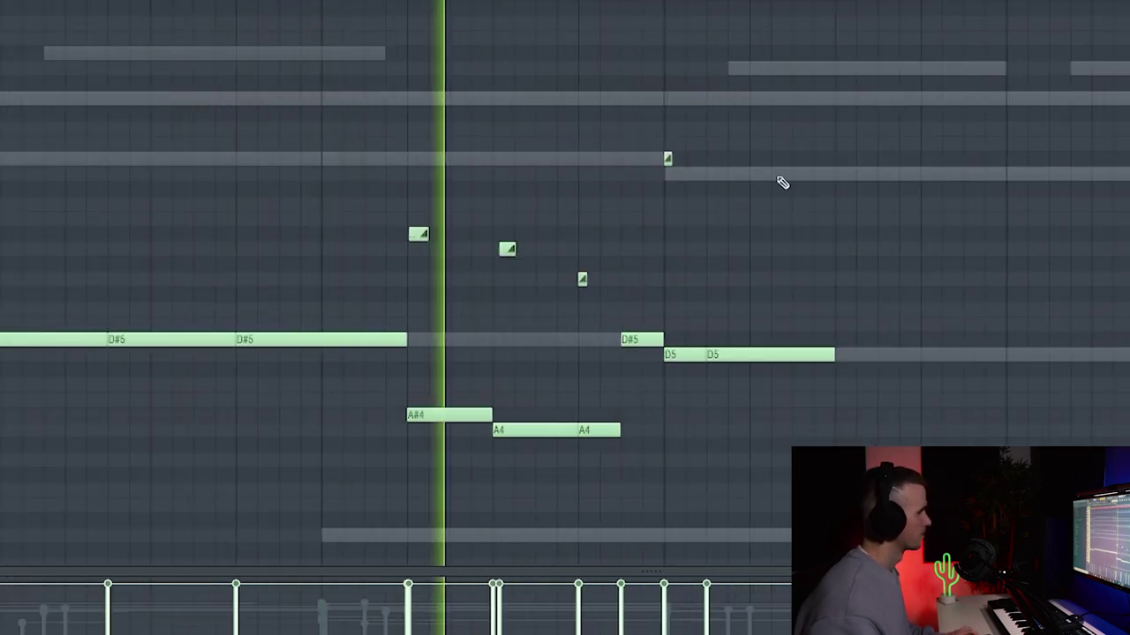
scroll(795, 185, "up", 2)
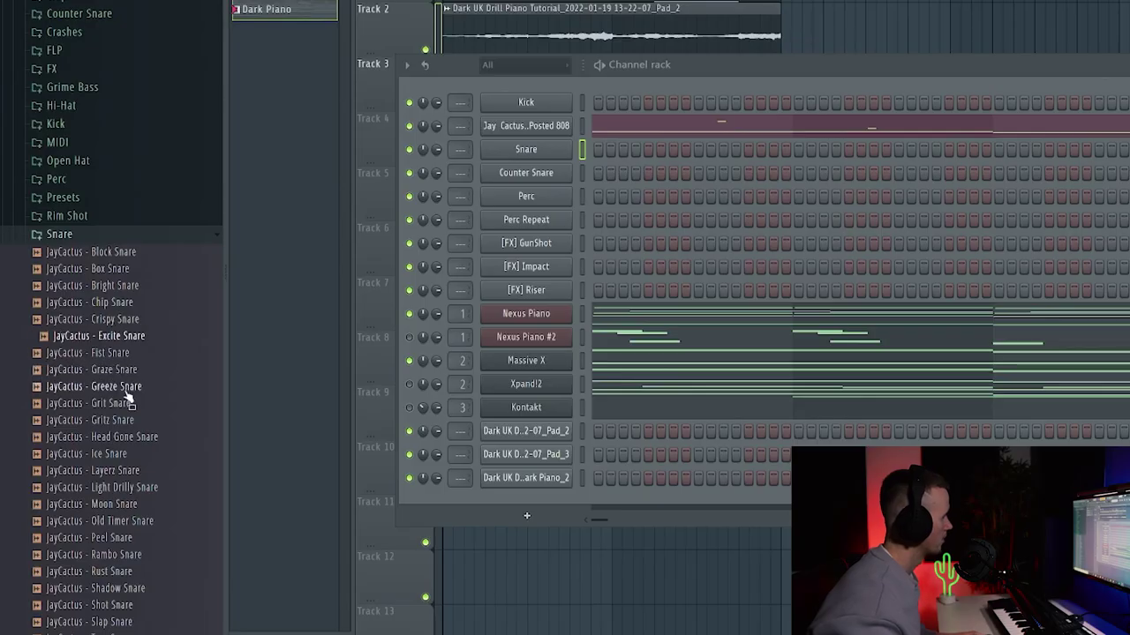
Load JayCactus - Greeze Snare onto the Snare channel and program five snare hits across the bars.
left_click_drag(128, 401, 529, 149)
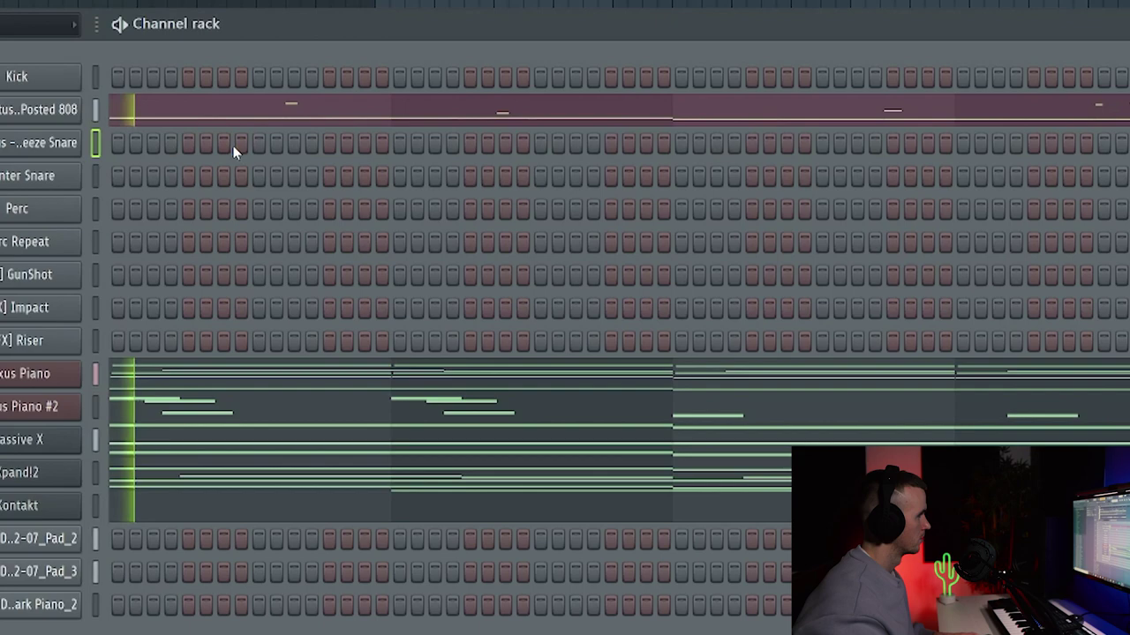
left_click(258, 143)
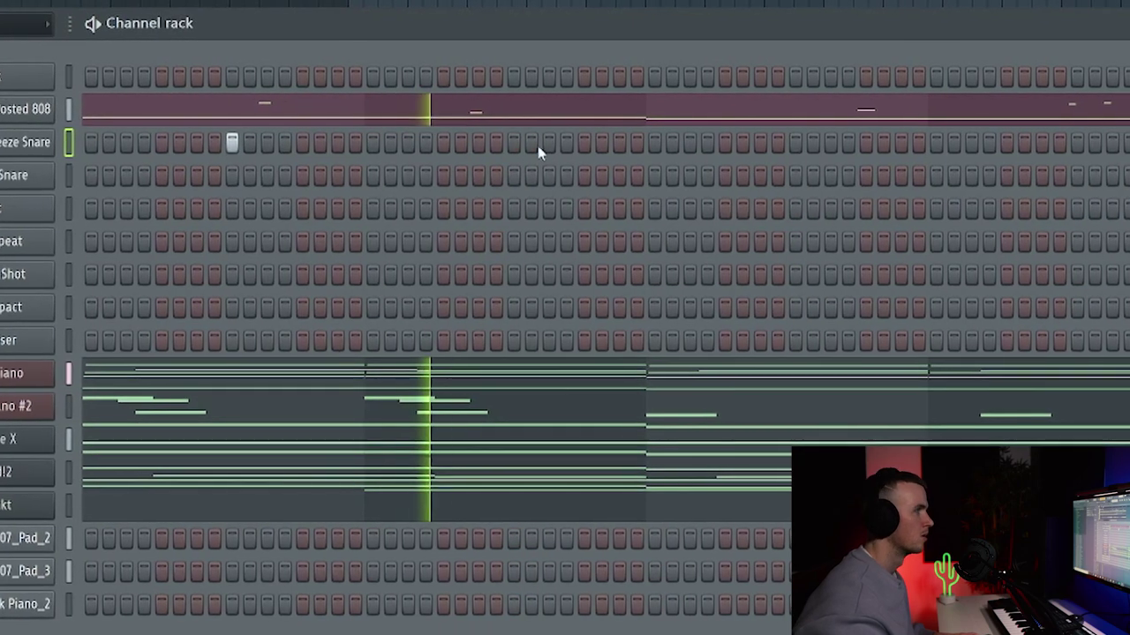
left_click(582, 143)
left_click(795, 142)
left_click(874, 142)
left_click(1120, 142)
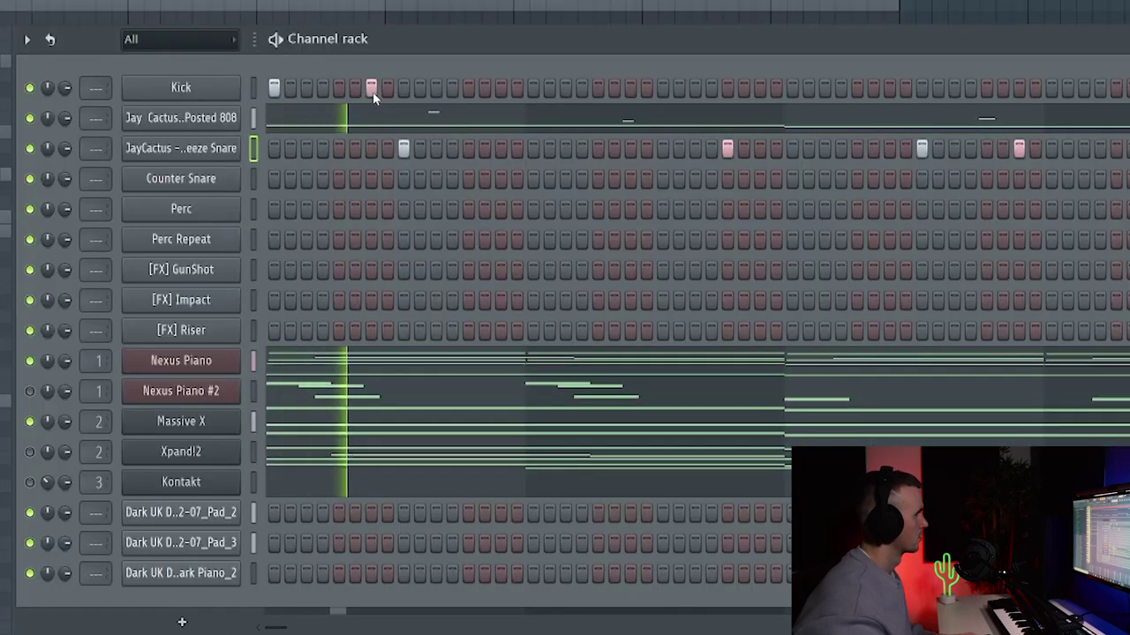
Add three extra kick hits later in the drum pattern.
left_click(467, 88)
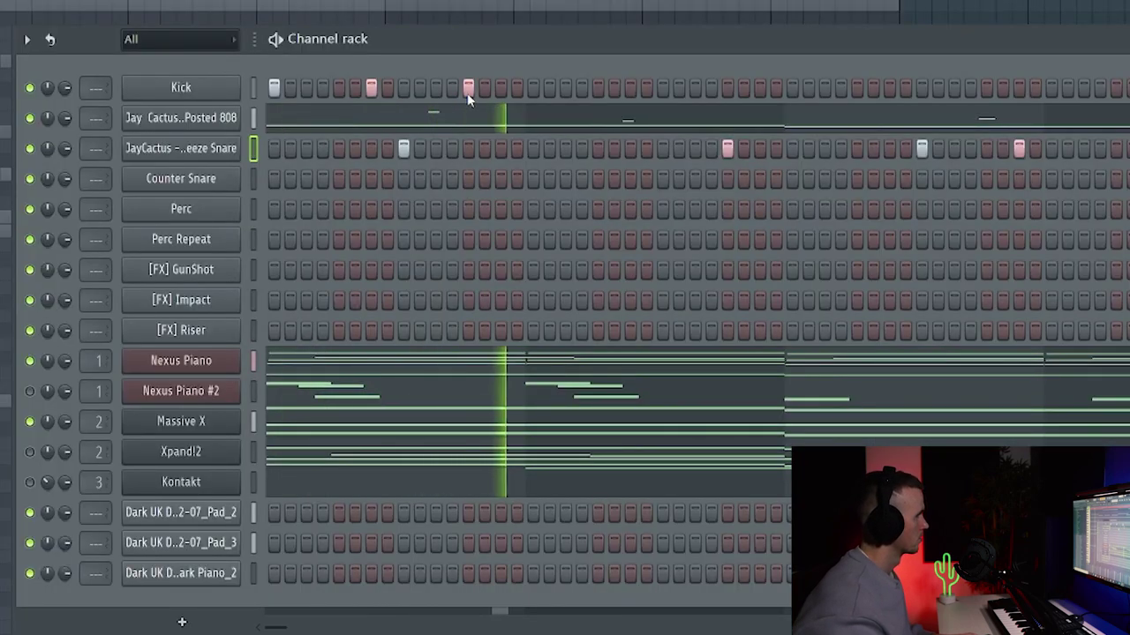
left_click(792, 88)
left_click(889, 88)
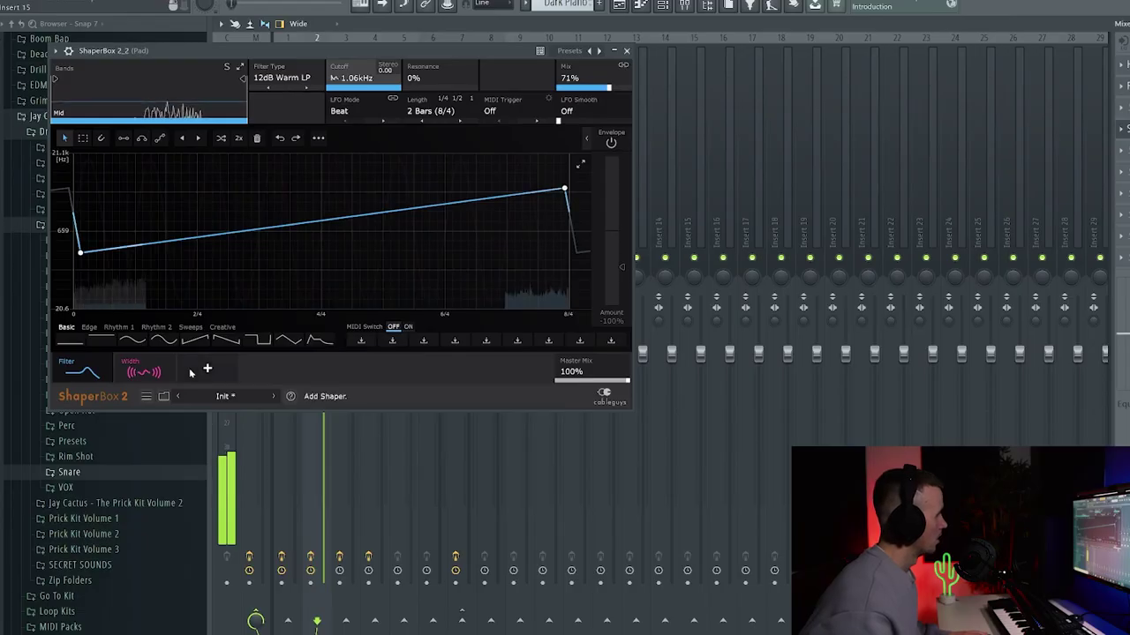
Add a Volume shaper with the Sidechain ducking preset to the Pad's ShaperBox.
left_click(193, 371)
left_click(609, 194)
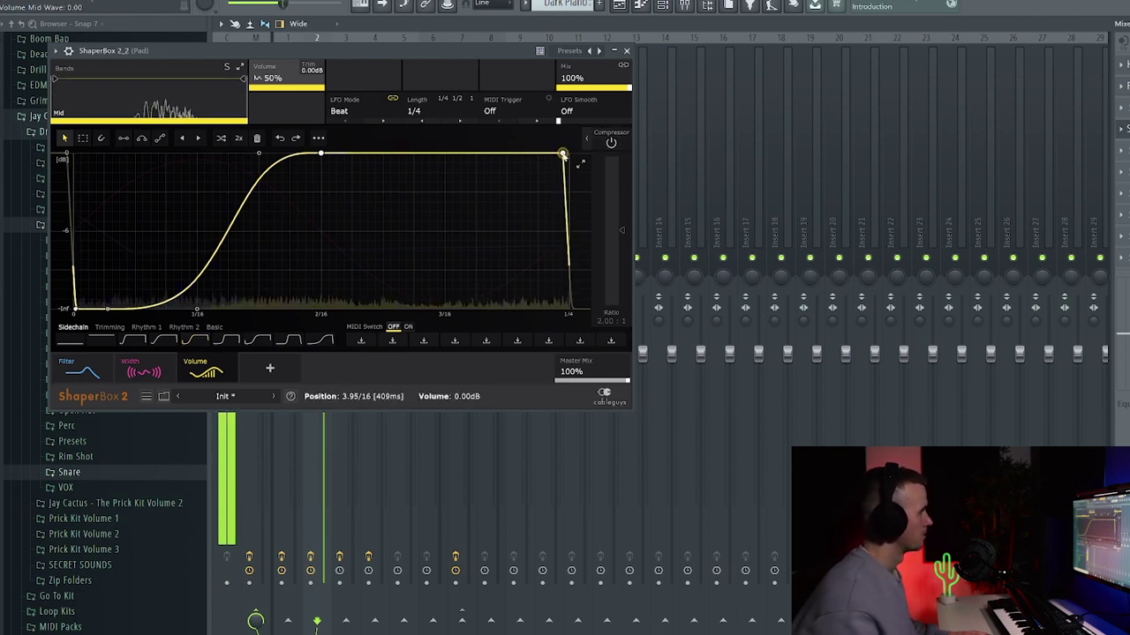
Duplicate the [COUNTER] Drilla notes out to bar 5 in the piano roll.
left_click(627, 55)
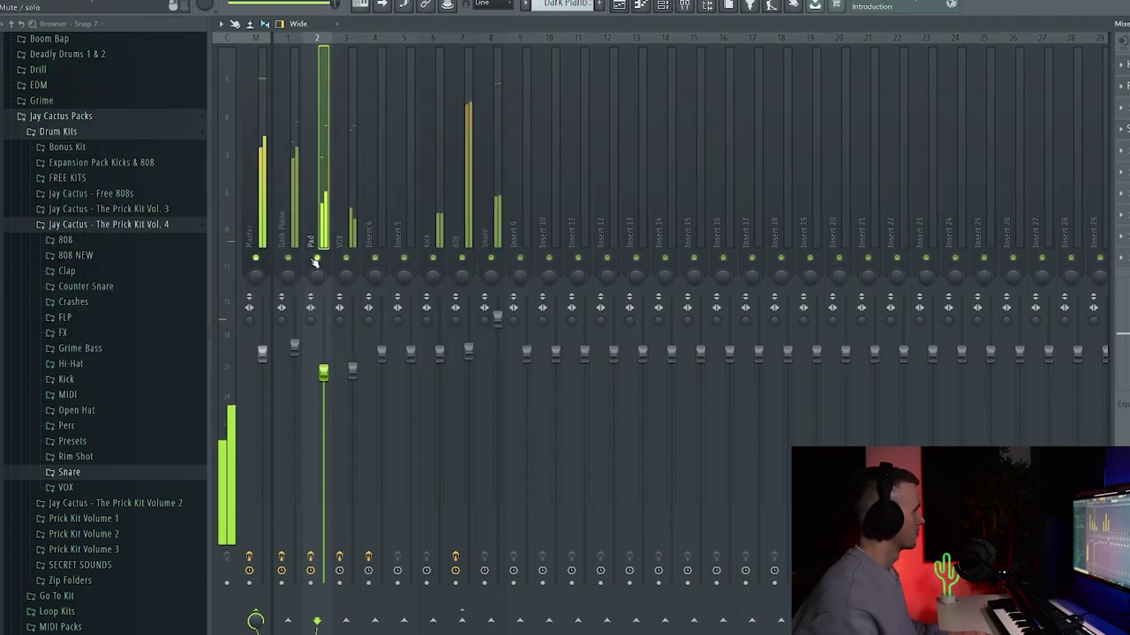
key("F7")
key("ctrl+b")
key("ctrl+b")
key("ctrl+b")
key("ctrl+b")
key("ctrl+b")
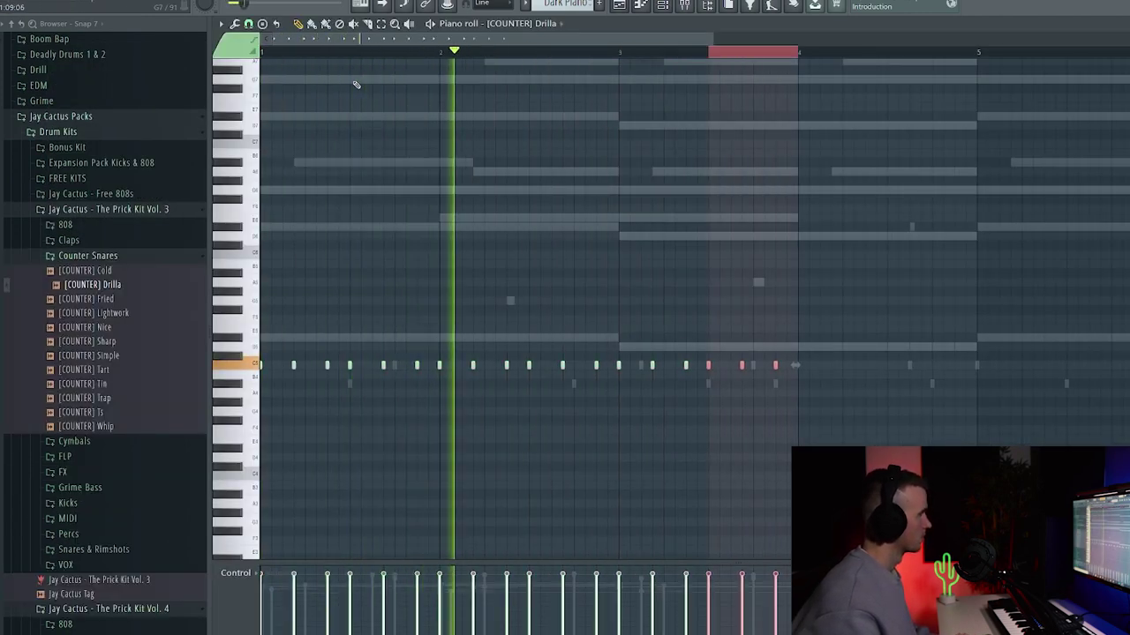
key("ctrl+a")
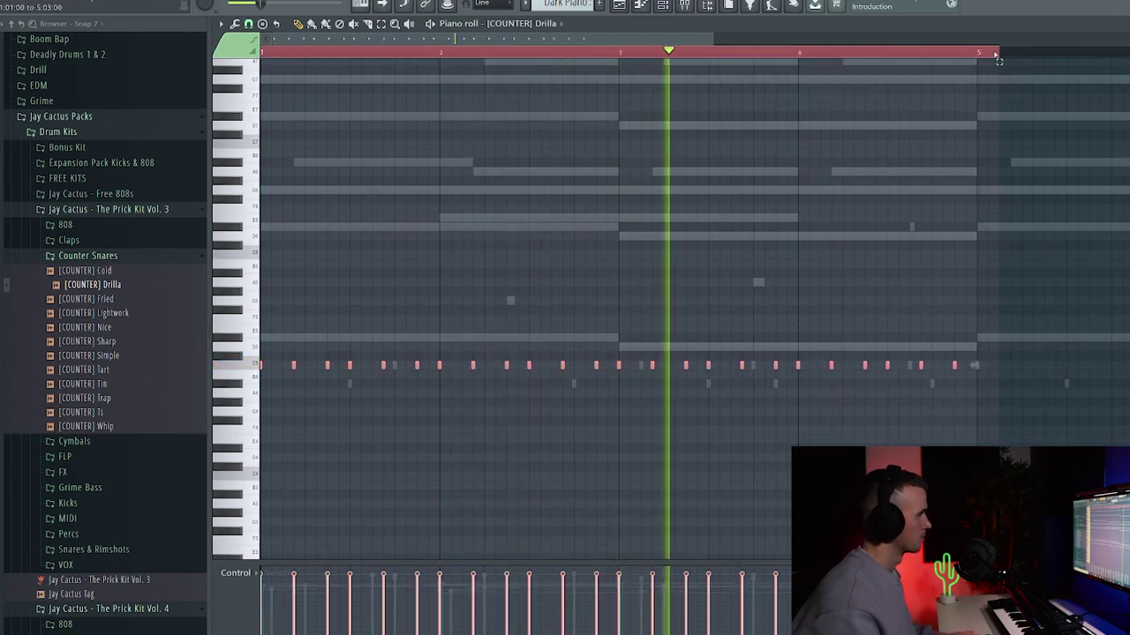
left_click(341, 444)
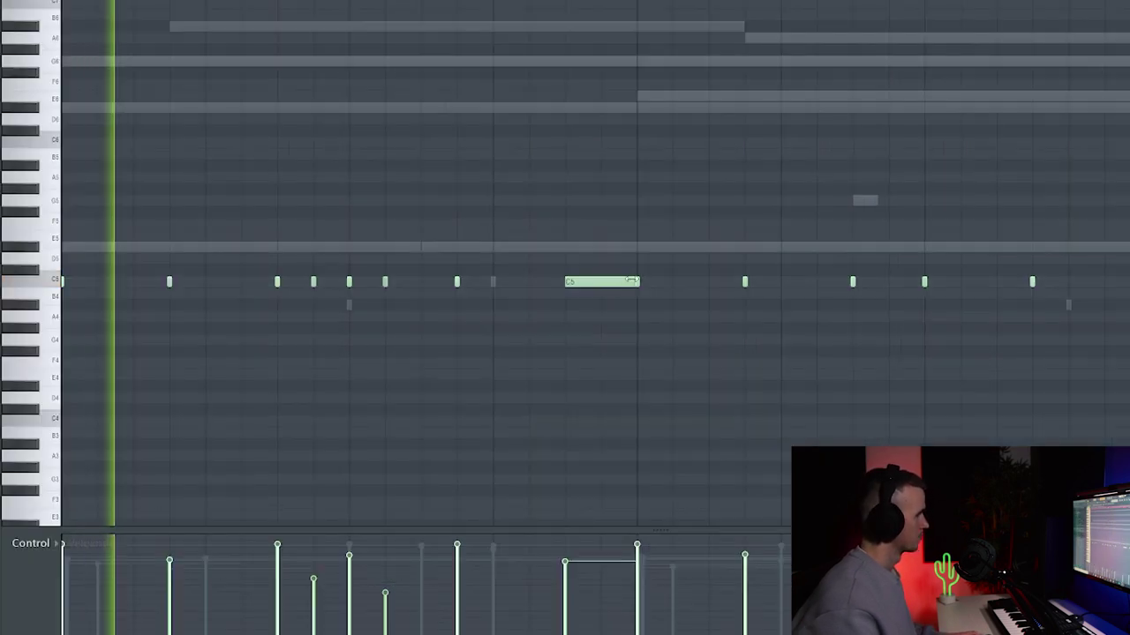
Chop the long note into rapid short notes and draw a new long C5 note.
left_click(706, 367)
key("ctrl+u")
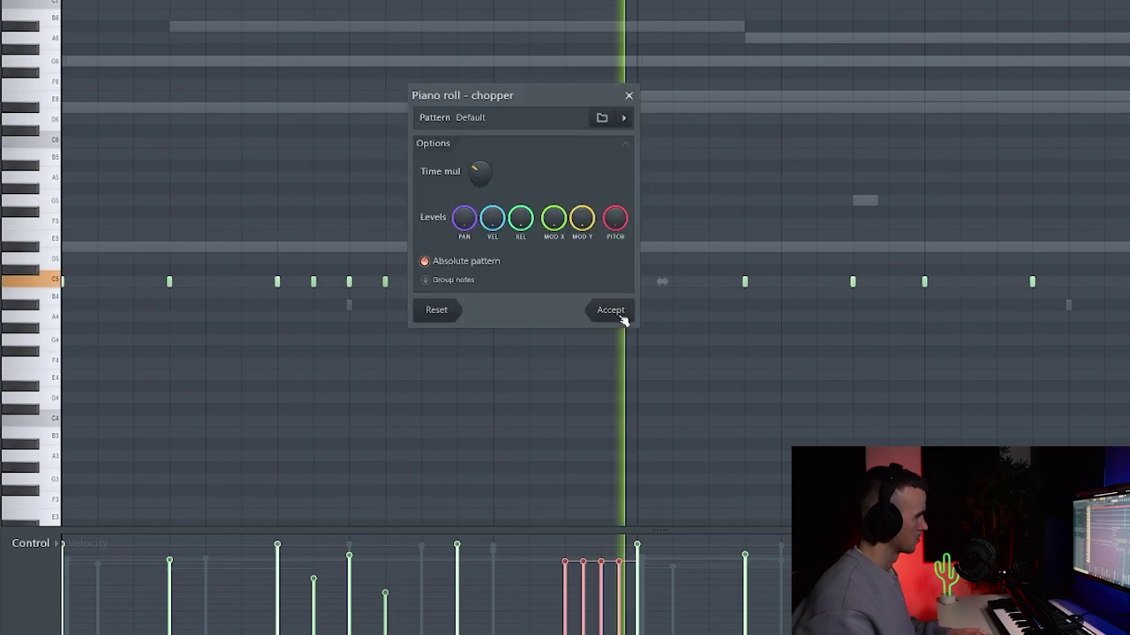
left_click(630, 95)
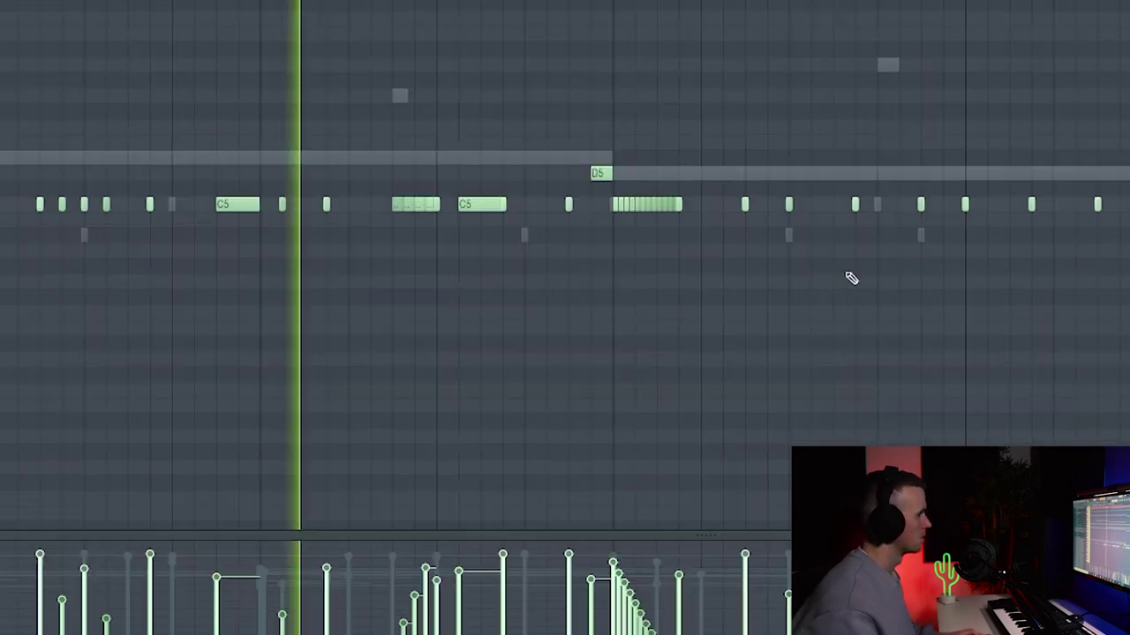
scroll(692, 310, "up", 2)
left_click(686, 297)
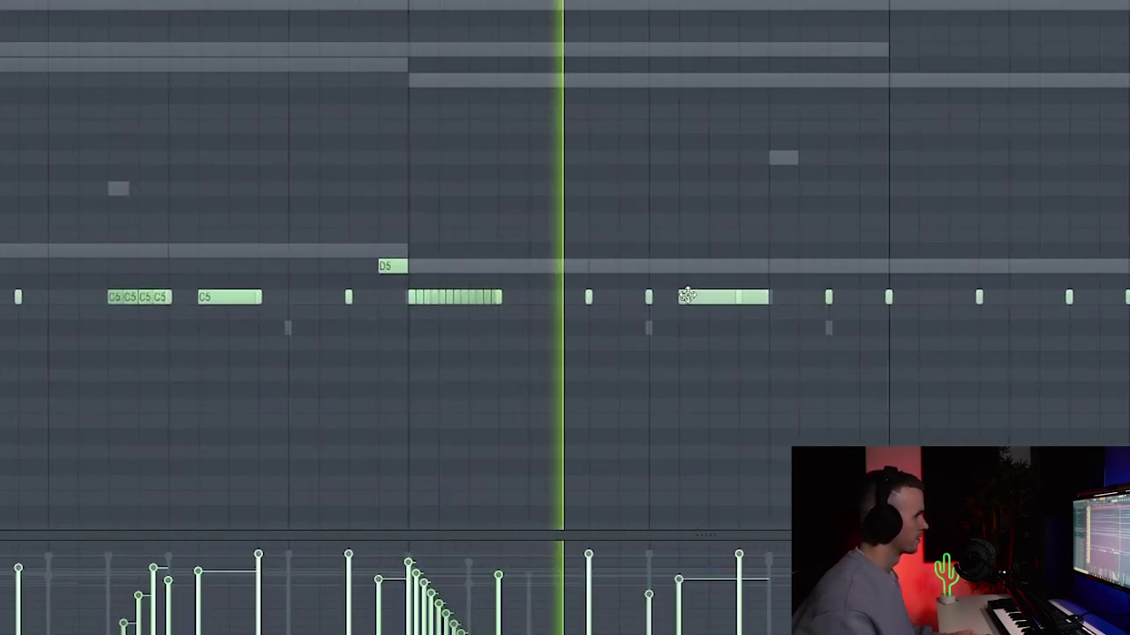
scroll(688, 295, "down", 2)
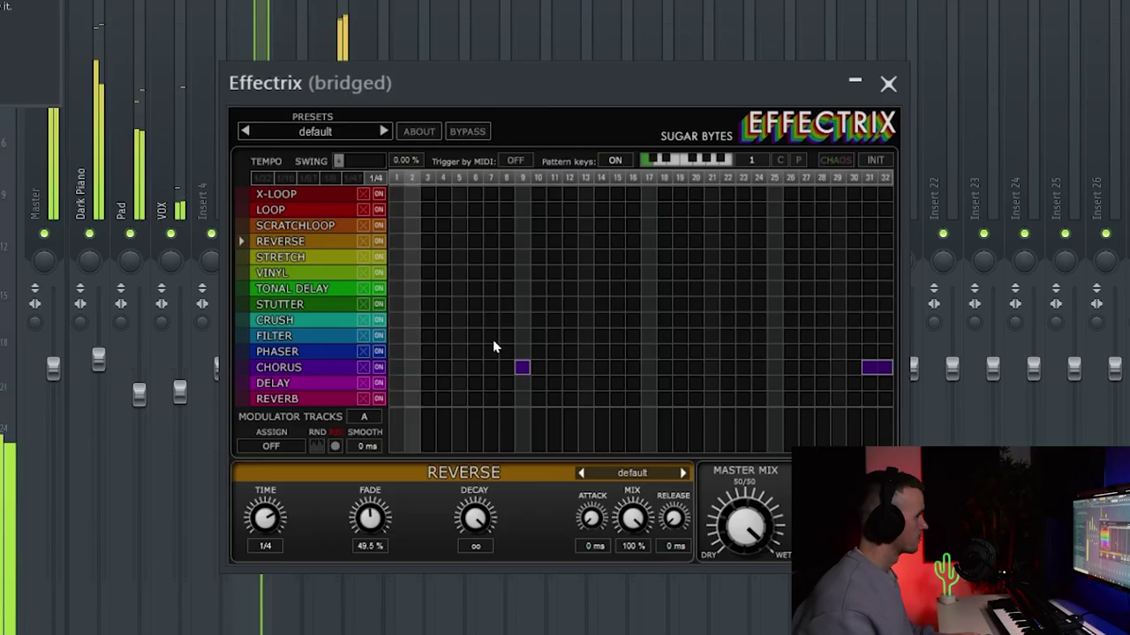
Try a FILTER block across Effectrix steps 6–8, remove it, and switch to STUTTER.
left_click_drag(474, 336, 504, 336)
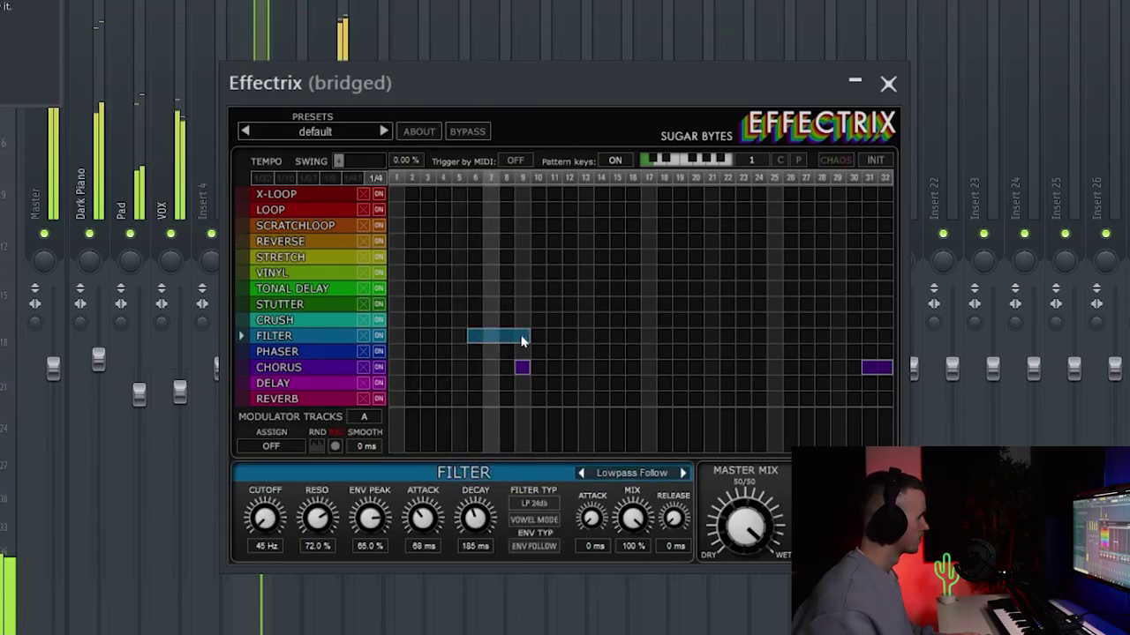
right_click(517, 336)
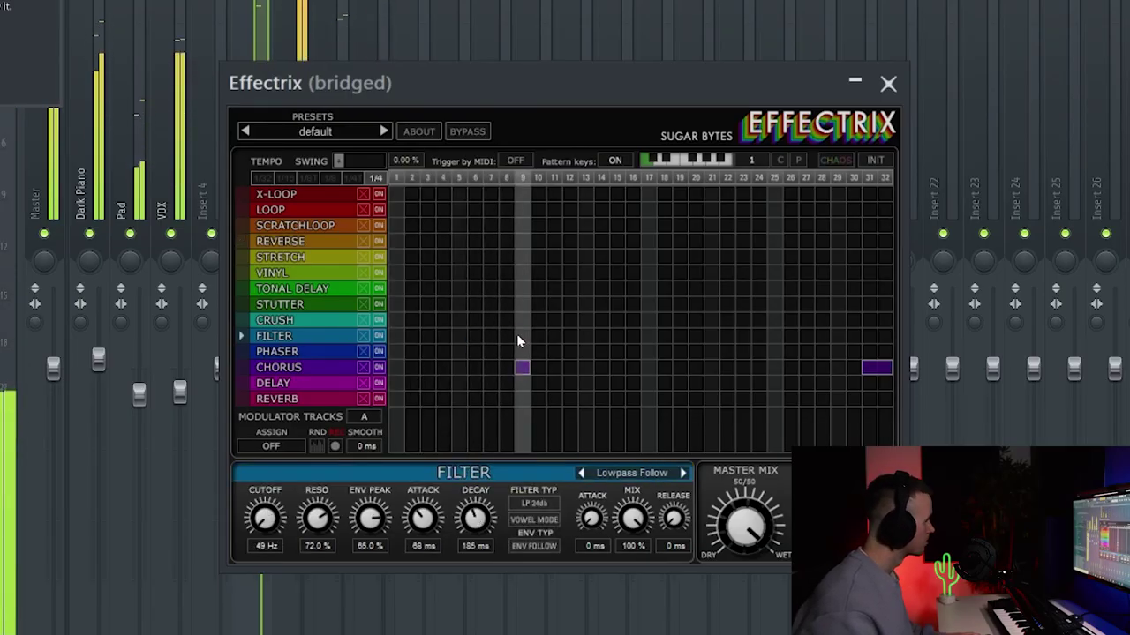
left_click(581, 304)
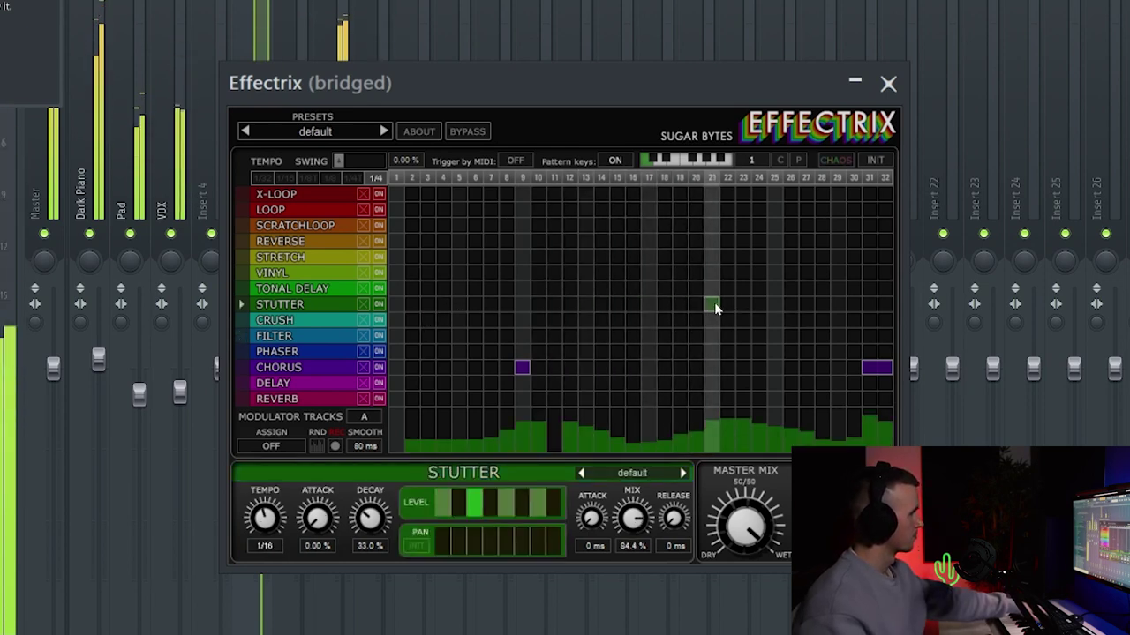
Load Fruity Delay 2 on the [COUNTER] Drilla insert and turn its input volume down.
left_click(886, 84)
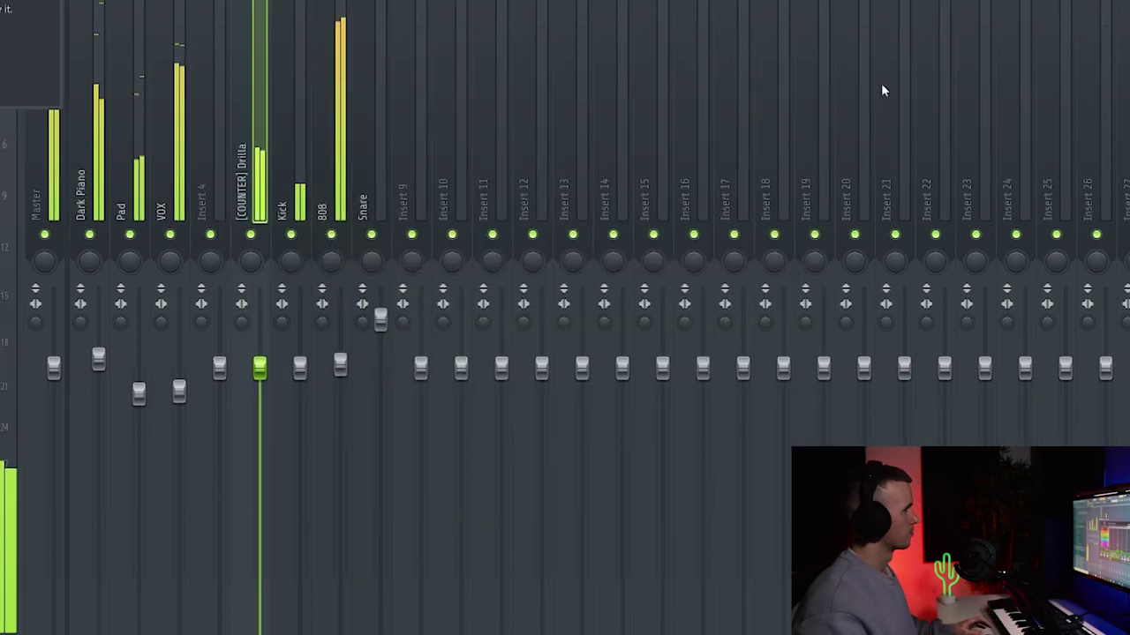
left_click(1015, 66)
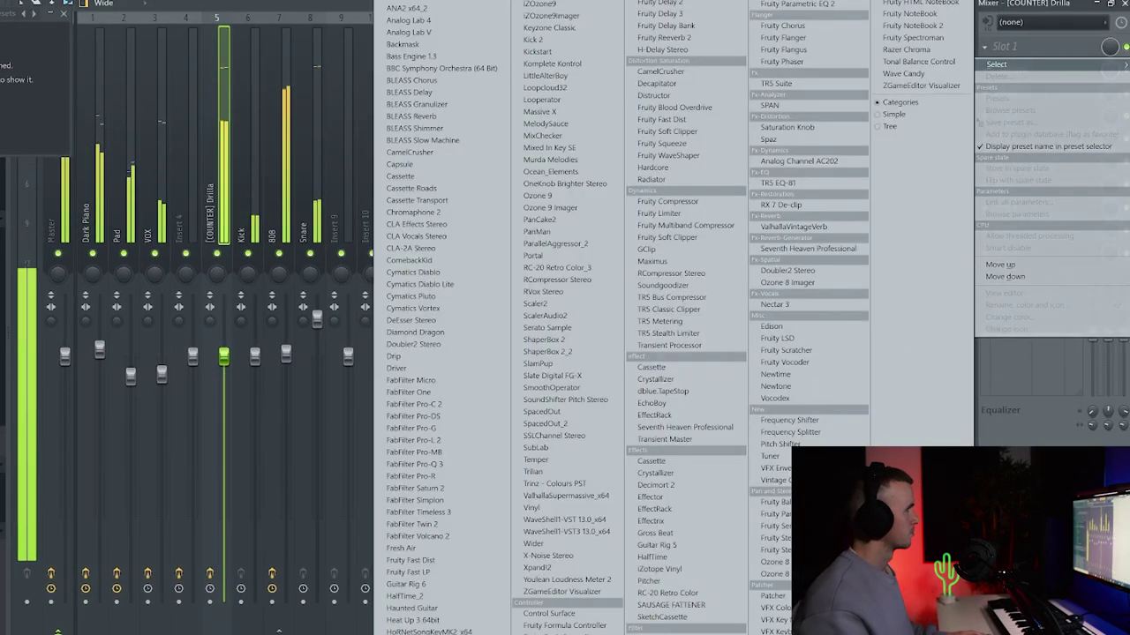
left_click(659, 3)
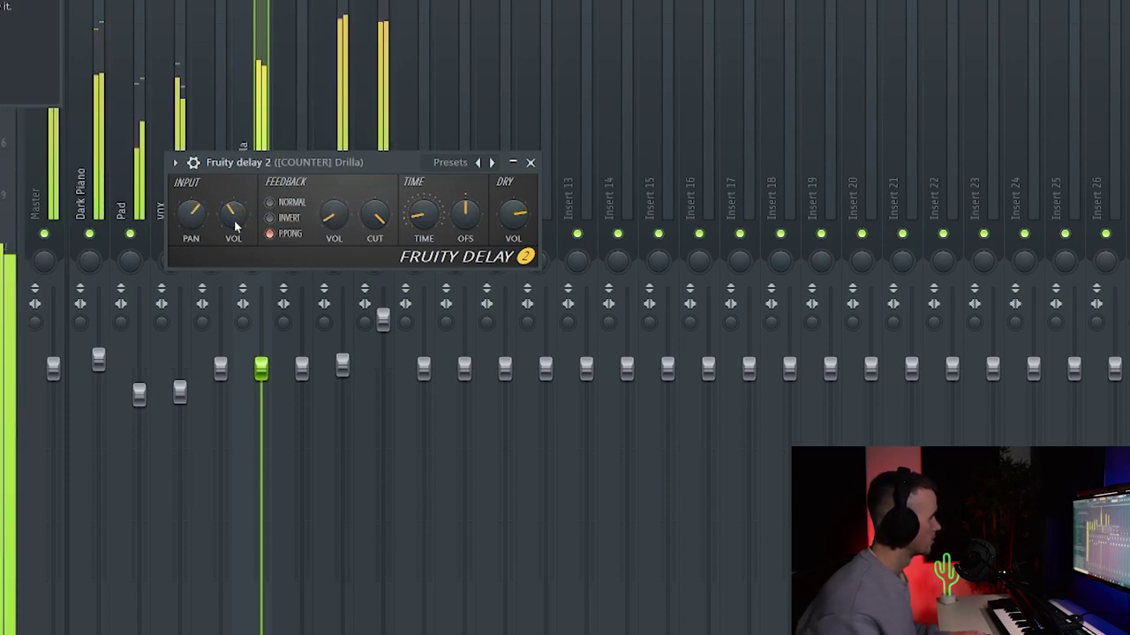
left_click_drag(234, 220, 233, 232)
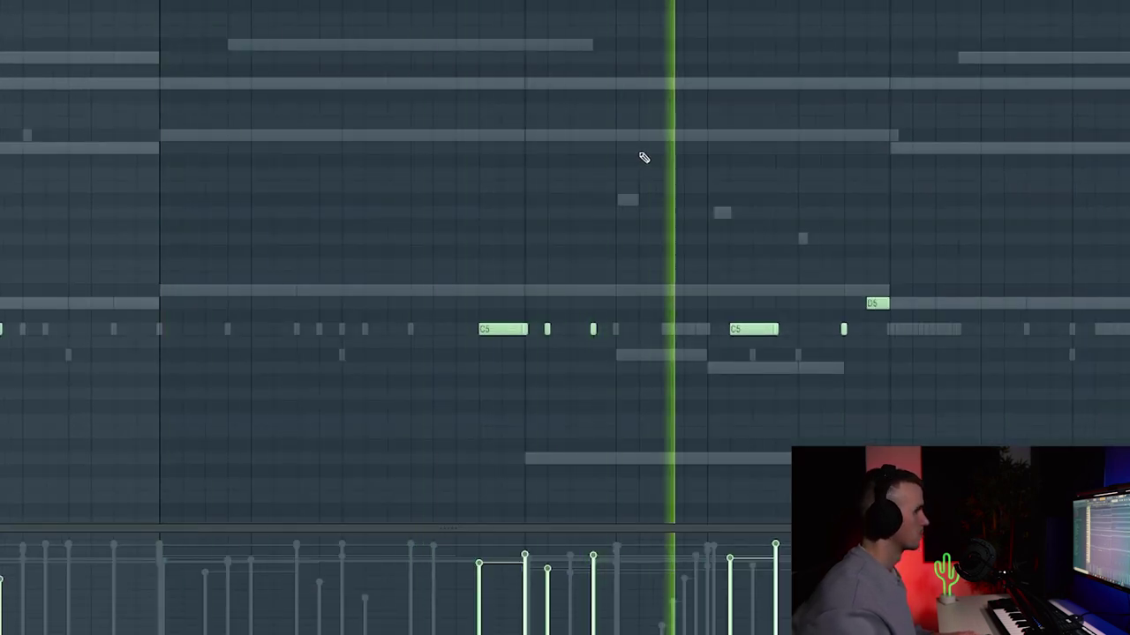
Toggle the Channel rack open and closed over the piano roll.
key("F6")
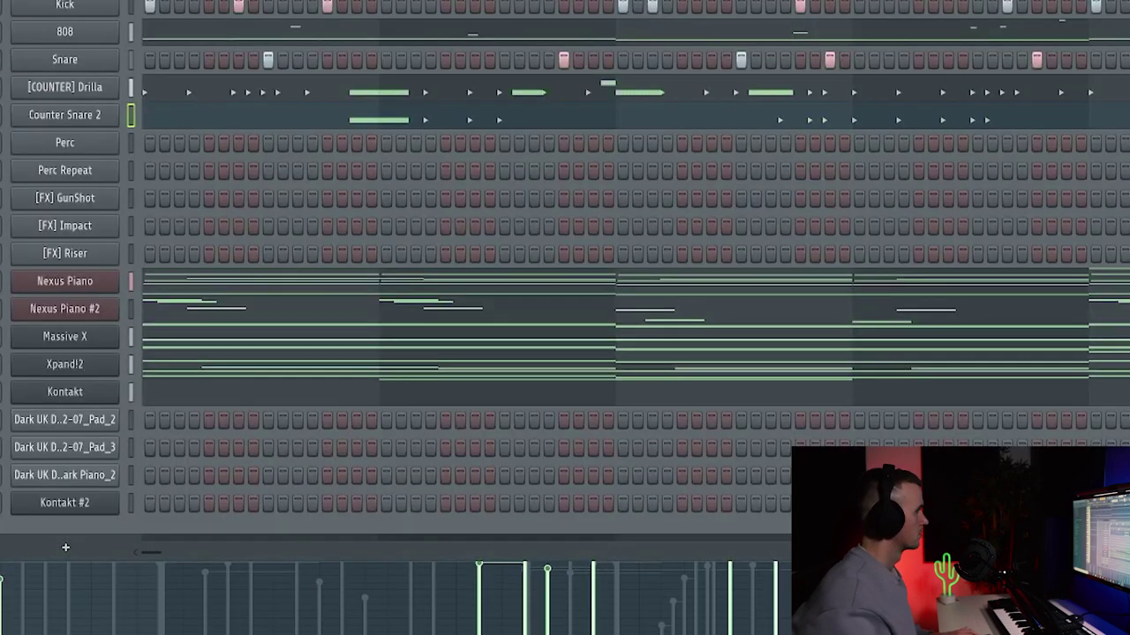
key("F6")
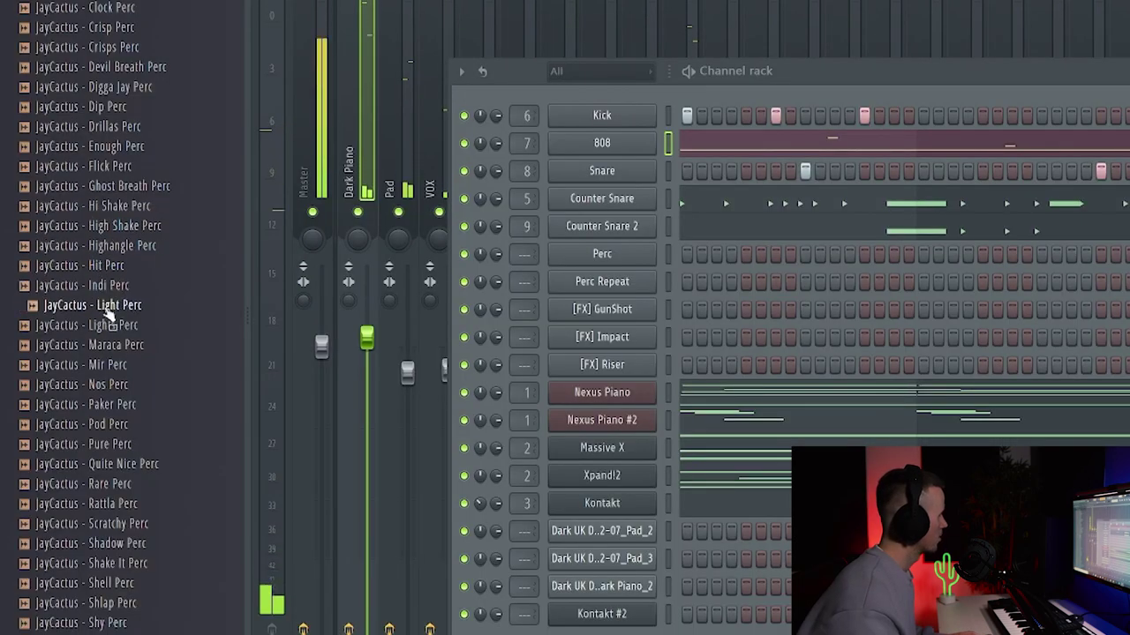
Add JayCactus - Light Perc as a channel and place a few scattered perc hits on B4.
left_click_drag(107, 311, 605, 254)
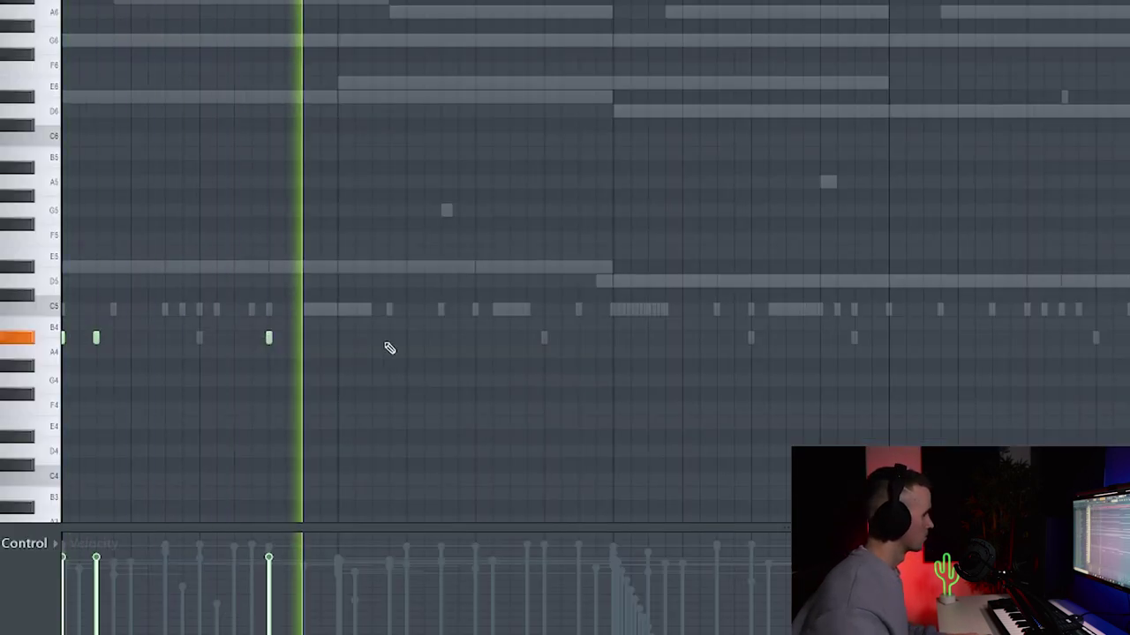
left_click(372, 338)
left_click(406, 337)
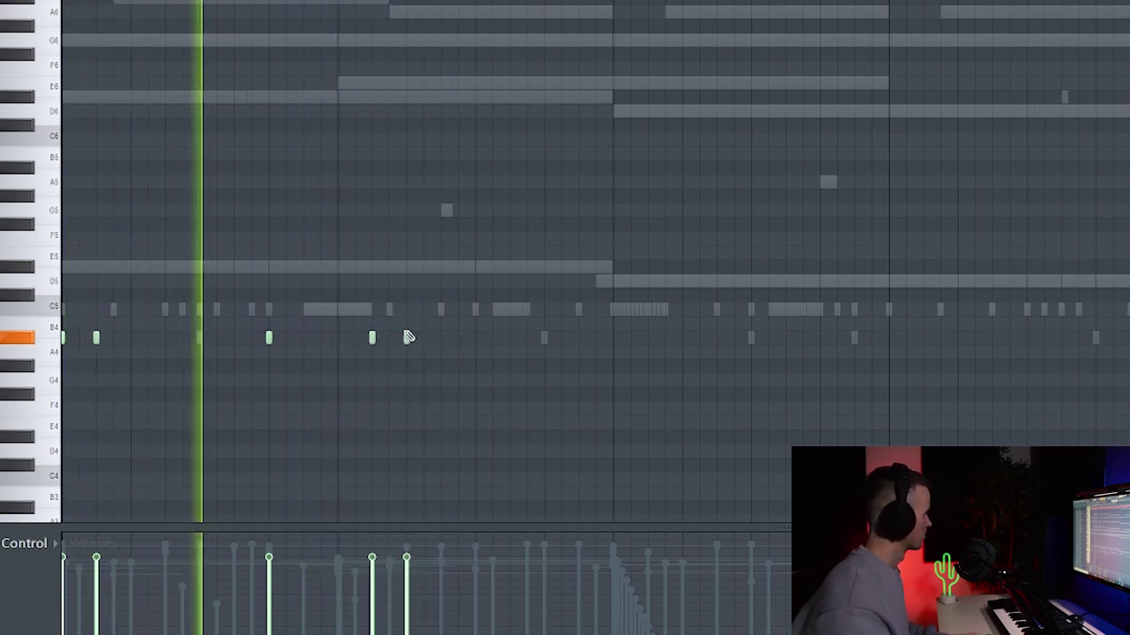
left_click(475, 337)
right_click(476, 338)
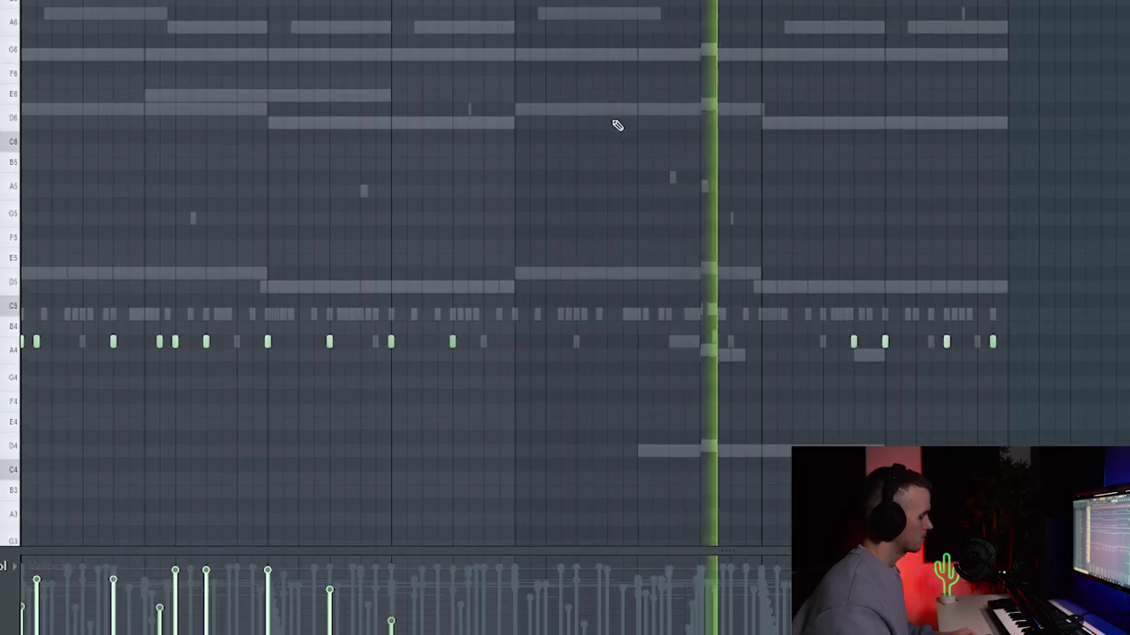
scroll(617, 125, "up", 1)
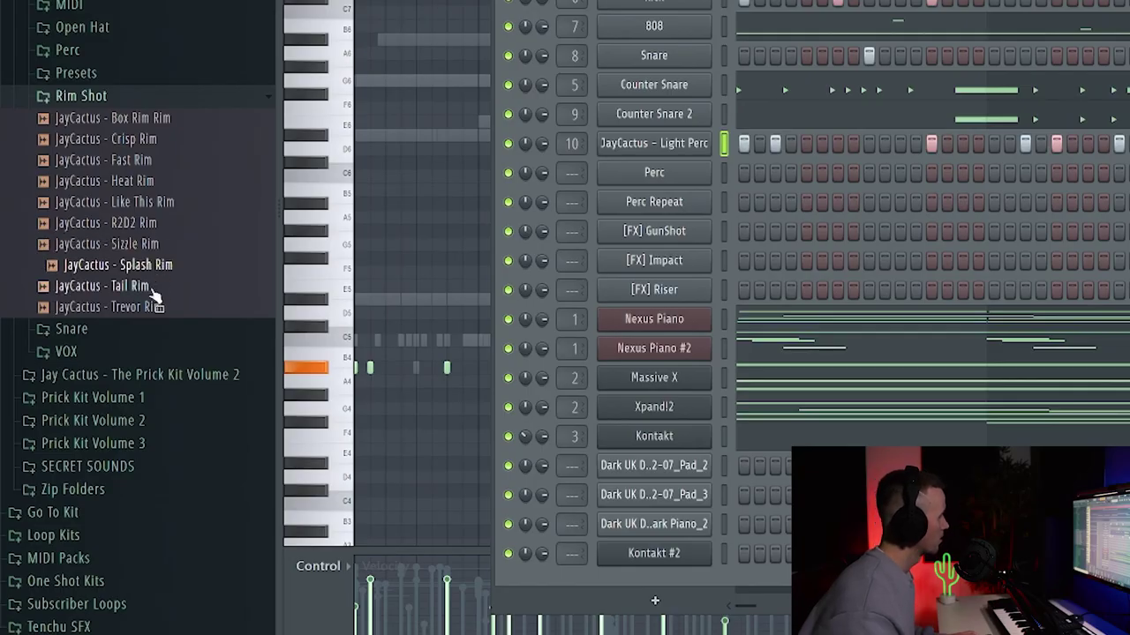
Add JayCactus - Tail Rim as a channel, erase a run of C5 hits and lower one hit's velocity.
left_click_drag(155, 299, 727, 175)
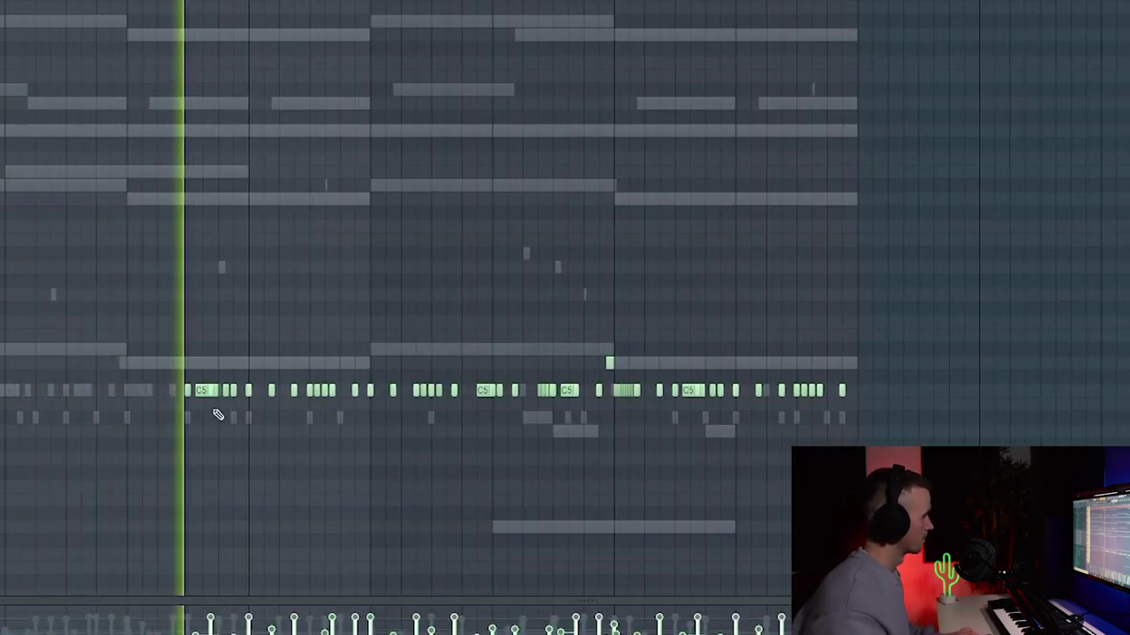
scroll(207, 415, "up", 3, "ctrl")
mouse_move(155, 391)
left_mouse_down()
mouse_move(573, 394)
mouse_move(553, 387)
mouse_move(770, 373)
mouse_move(618, 381)
mouse_move(601, 365)
mouse_move(756, 357)
mouse_move(777, 327)
mouse_move(804, 344)
mouse_move(778, 346)
mouse_move(923, 348)
left_mouse_up()
scroll(653, 389, "down", 3, "ctrl")
scroll(857, 333, "up", 2)
scroll(827, 389, "up", 2, "ctrl")
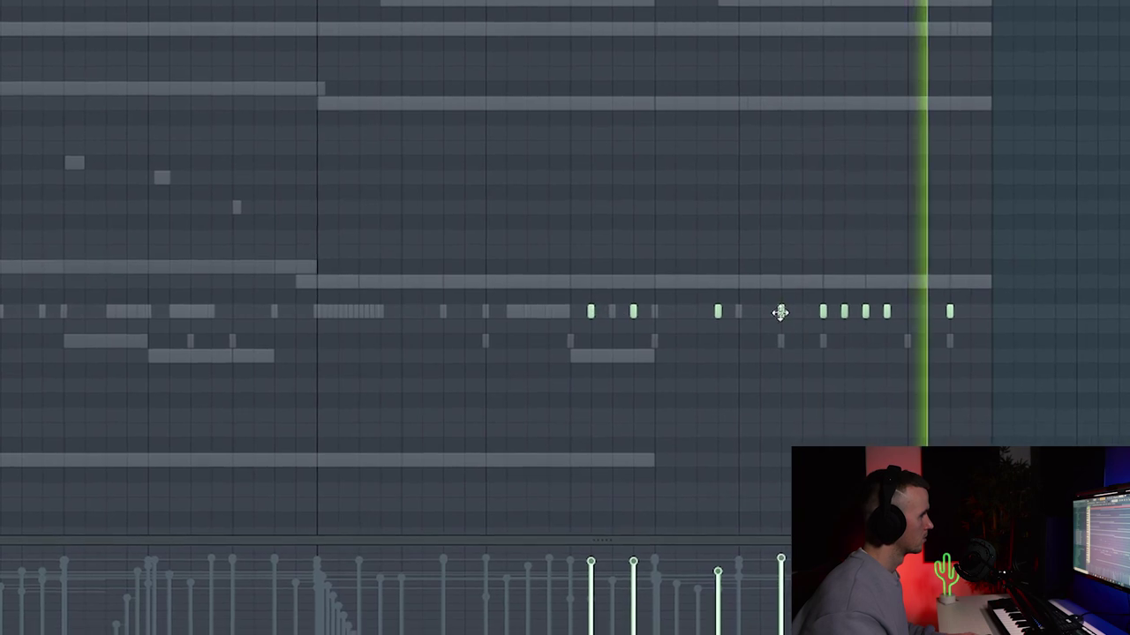
left_click(635, 578)
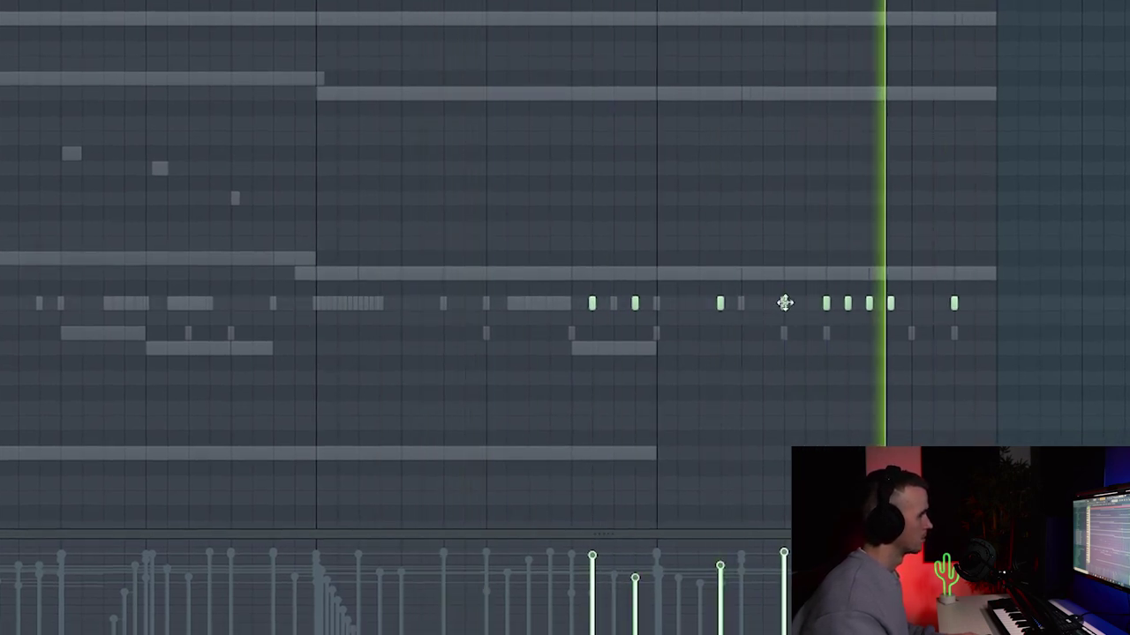
scroll(460, 255, "down", 2)
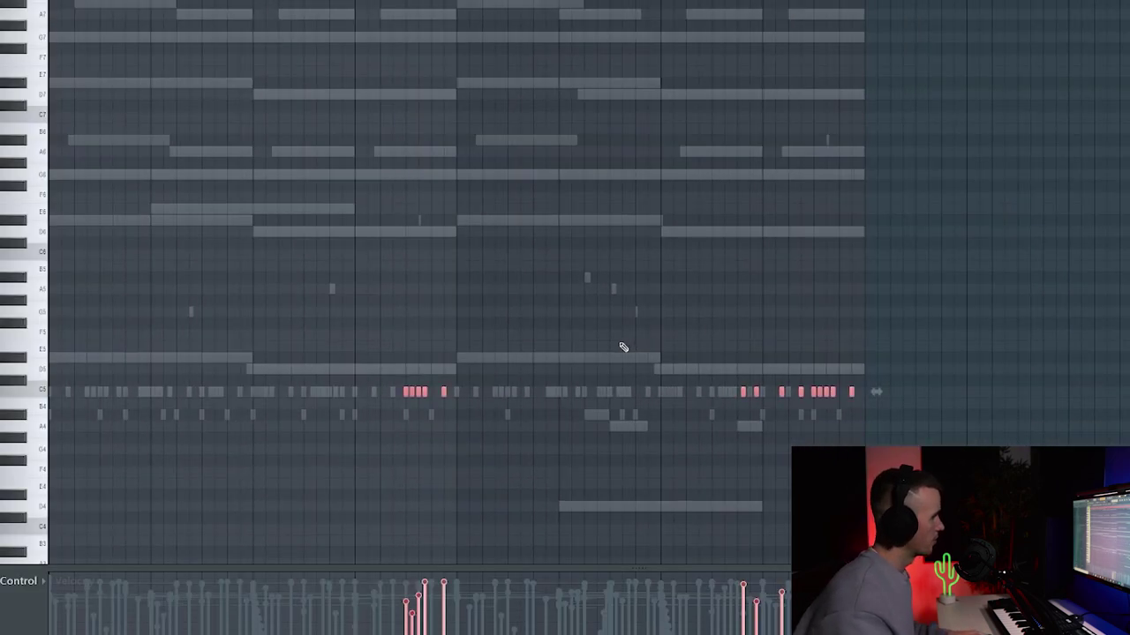
Apply random panning to the C5 hits with the piano roll randomizer's PAN level raised.
key("alt+r")
left_click_drag(446, 325, 445, 316)
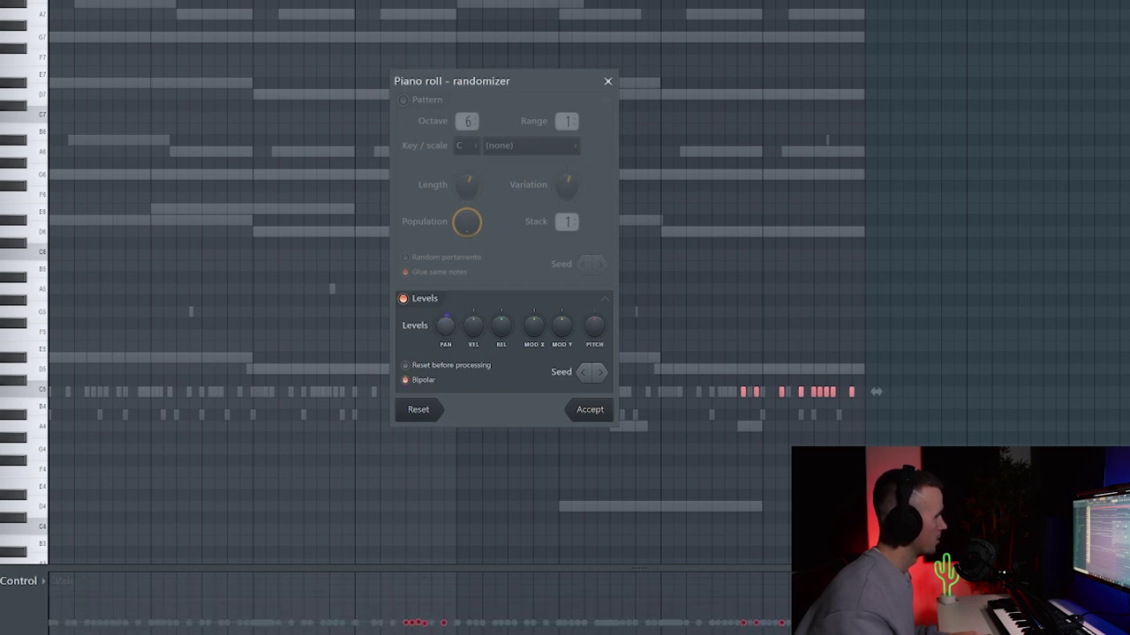
key("space")
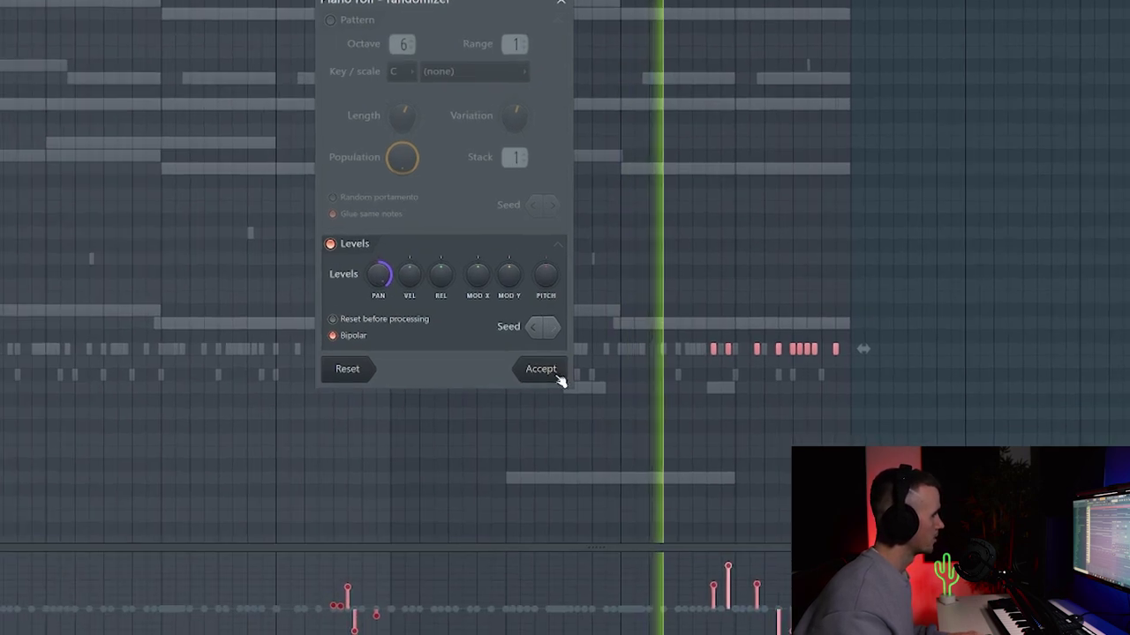
left_click(596, 411)
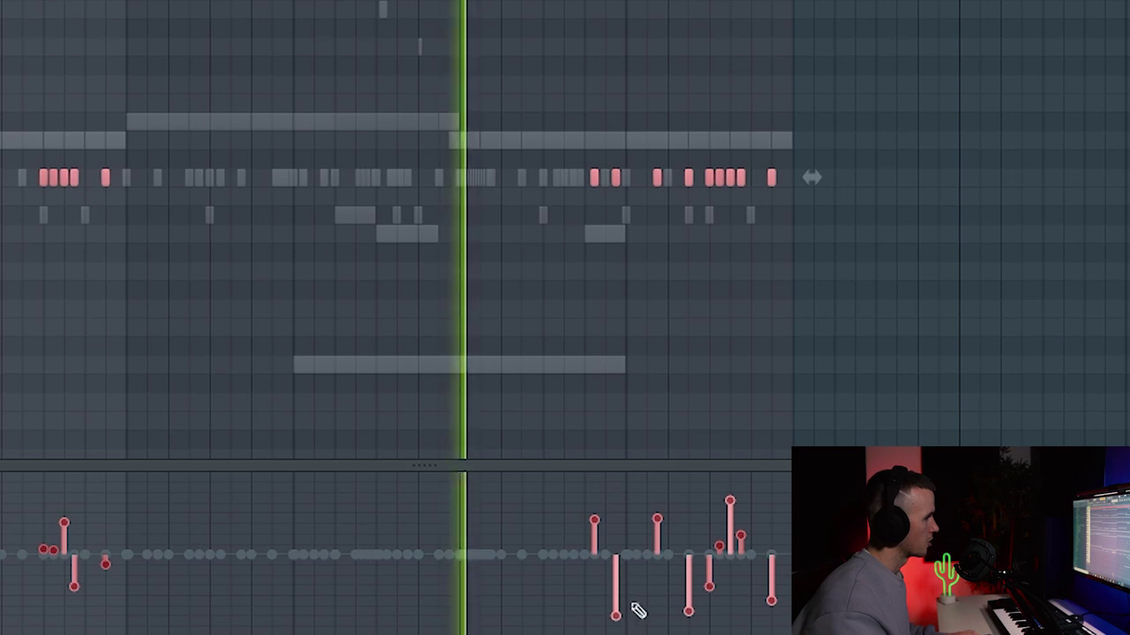
Hand-adjust the pan values of two hits in the control lane.
left_click(594, 490)
left_click(655, 505)
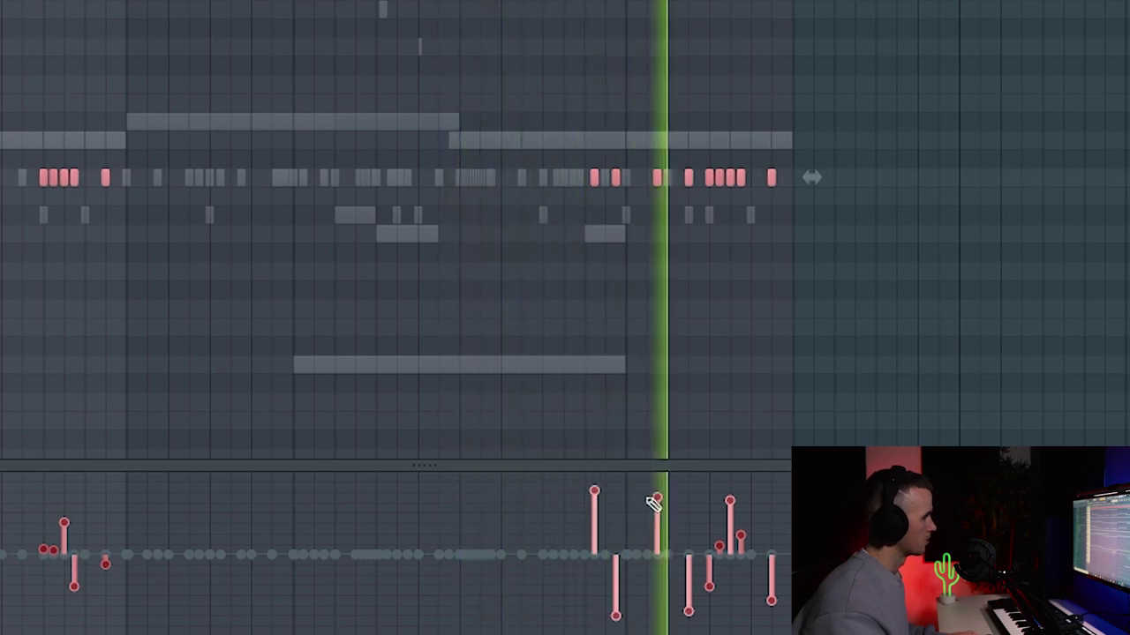
scroll(56, 561, "up", 1, "ctrl")
scroll(56, 560, "up", 4, "ctrl")
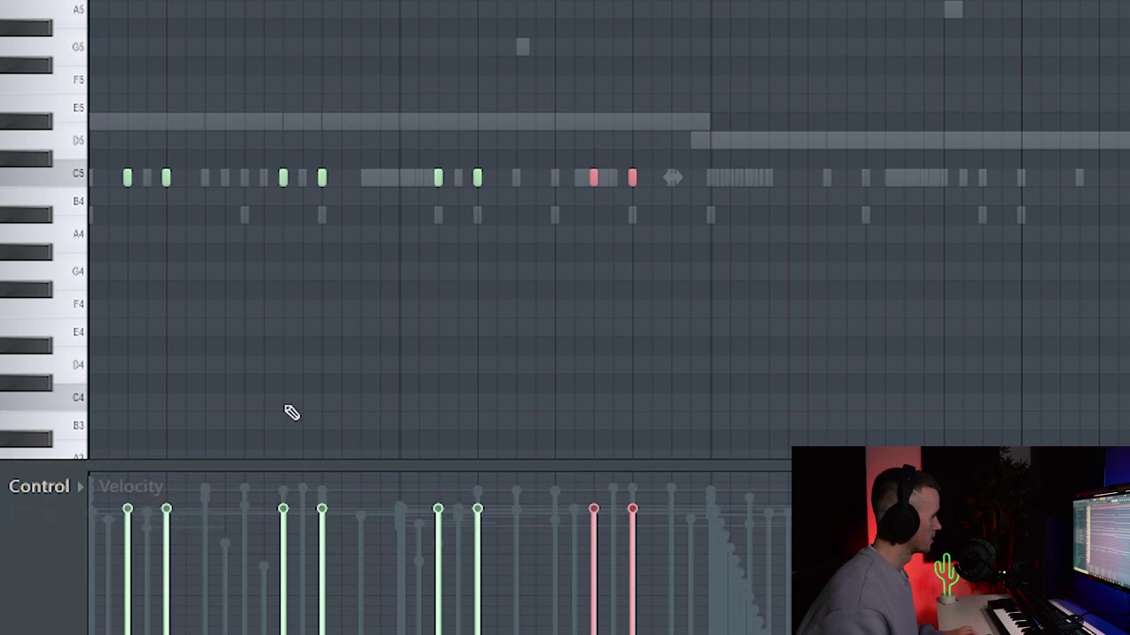
Duplicate the C5 hit pairs and draw a descending velocity ramp across all of them.
key("ctrl+a")
key("space")
mouse_move(220, 524)
left_mouse_down()
mouse_move(535, 602)
mouse_move(636, 615)
left_mouse_up()
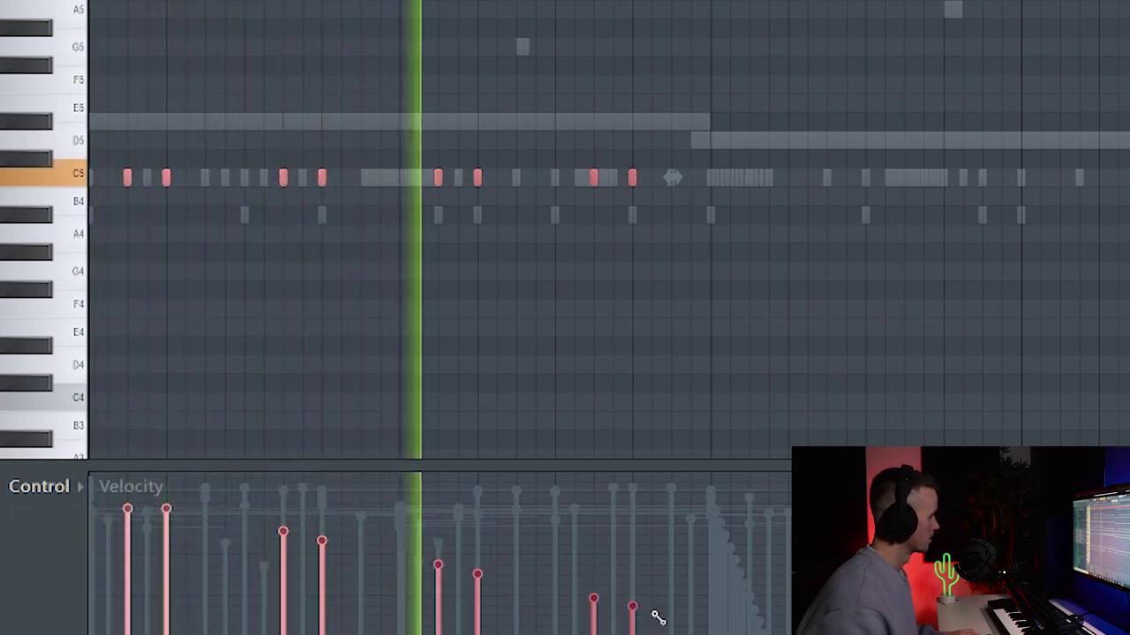
scroll(743, 388, "down", 2)
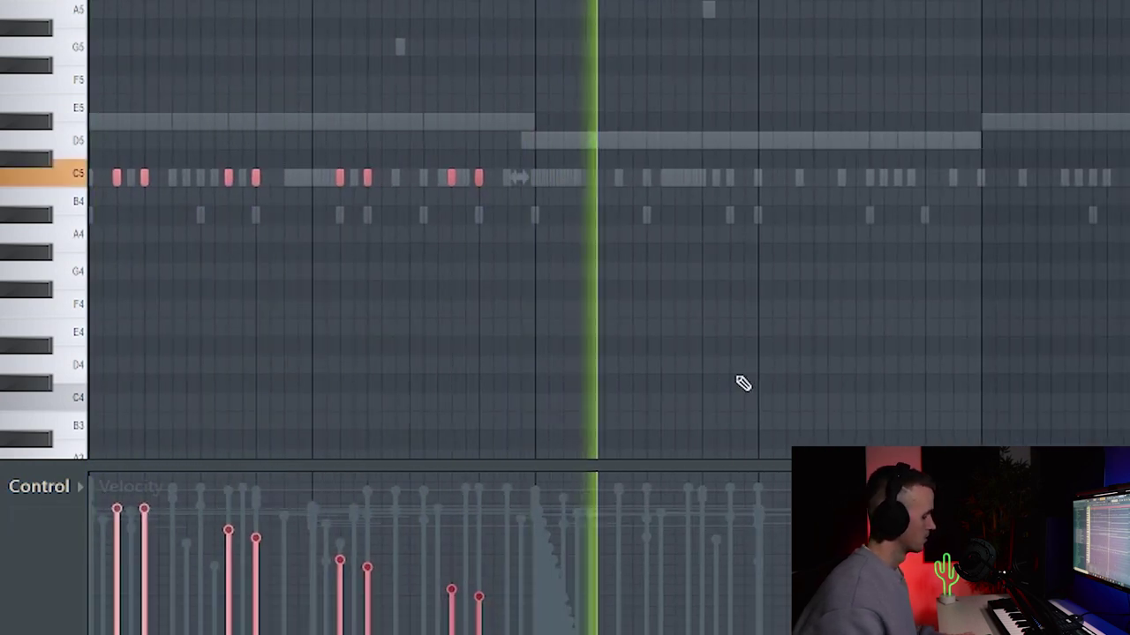
left_click(865, 157)
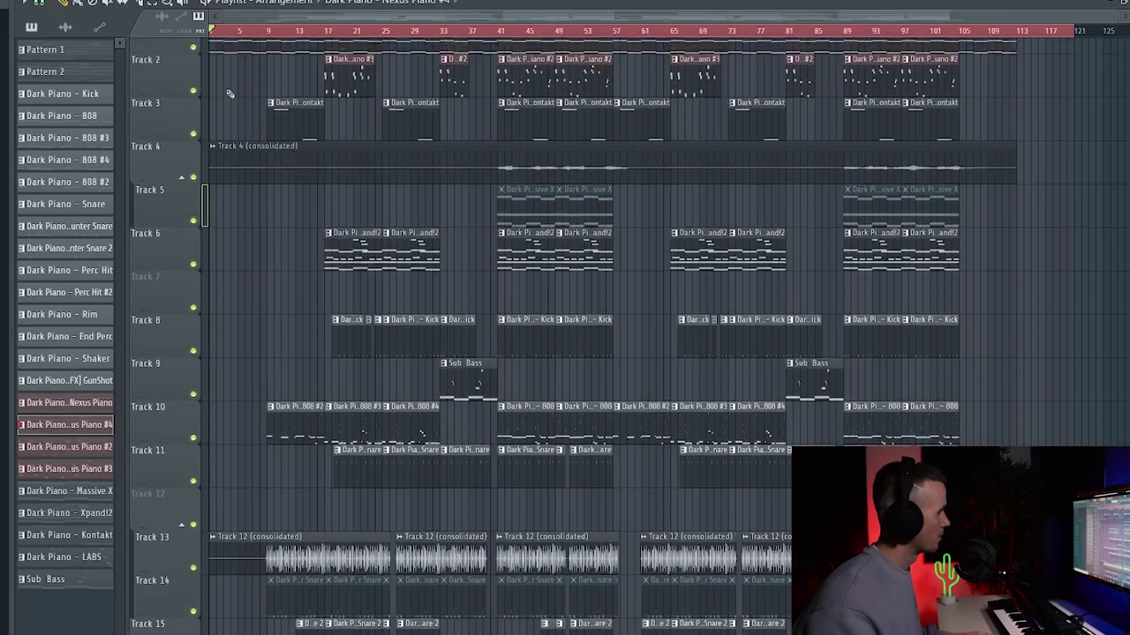
Scroll to the top of the Playlist to view the piano, drum and 808 tracks.
scroll(227, 93, "up", 2)
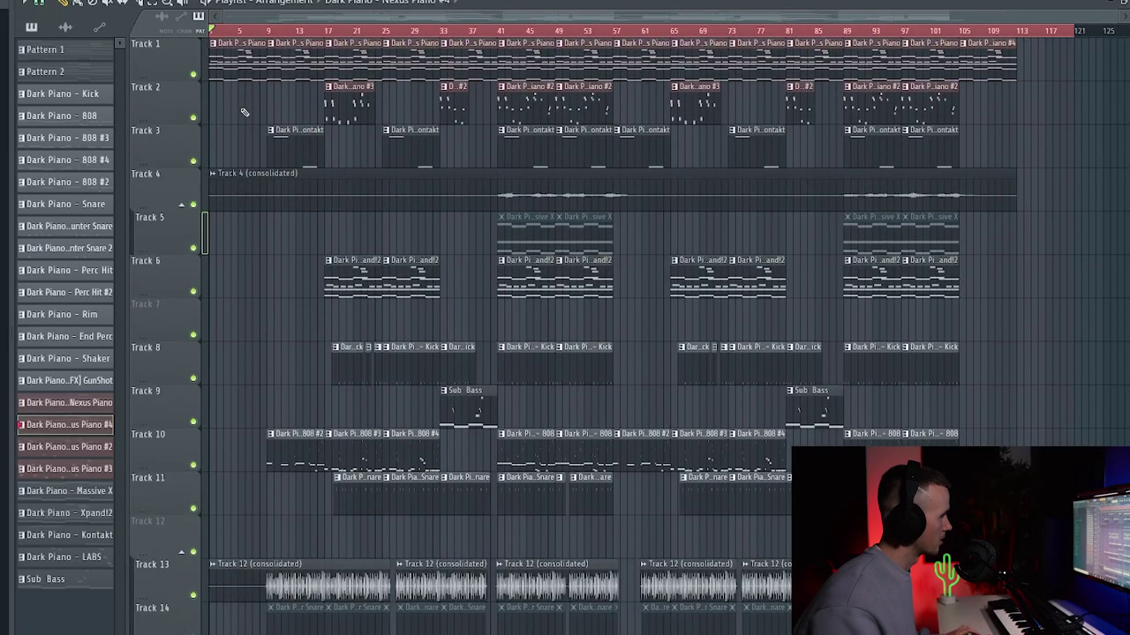
scroll(244, 112, "down", 4)
scroll(235, 199, "up", 1)
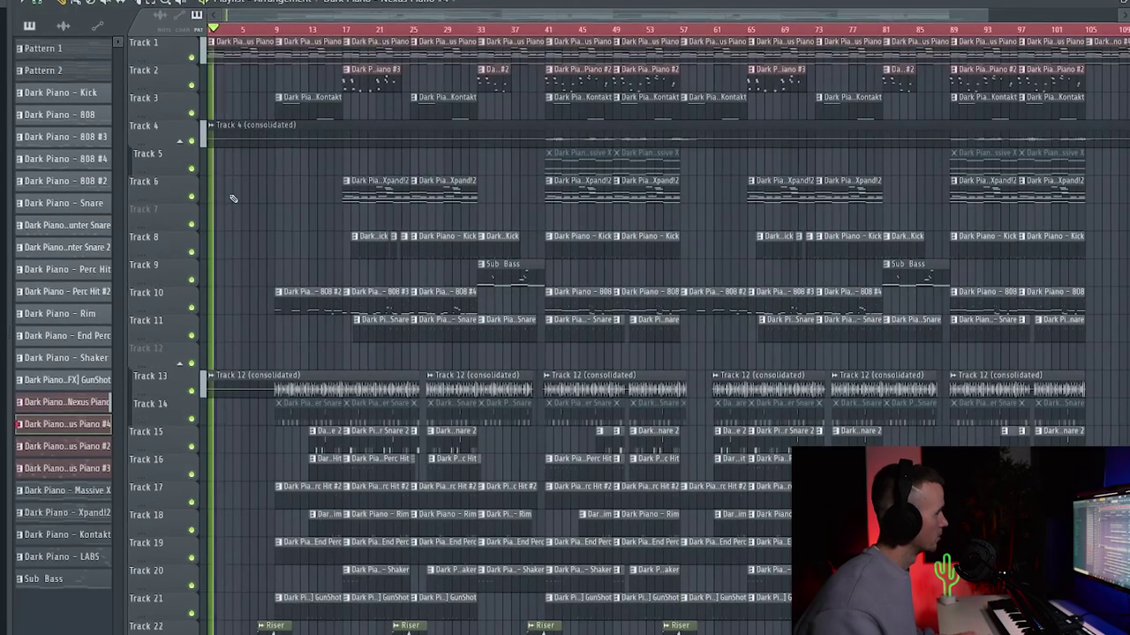